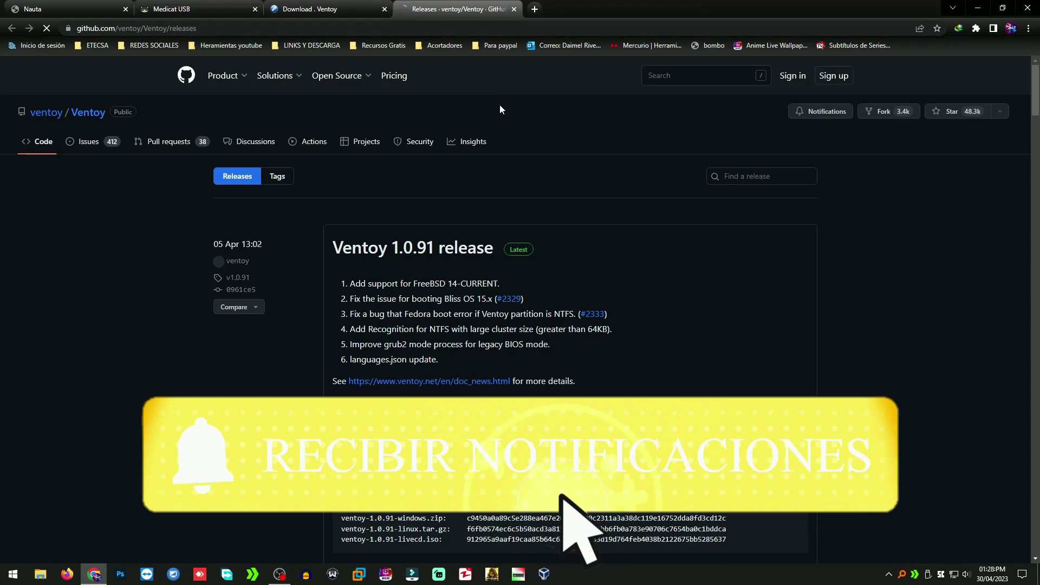
Download ventoy-1.0.91-windows.zip from the assets of the Ventoy 1.0.91 release.
{"action": "scroll", "coordinate": [634, 317], "scroll_direction": "down", "scroll_amount": 5}
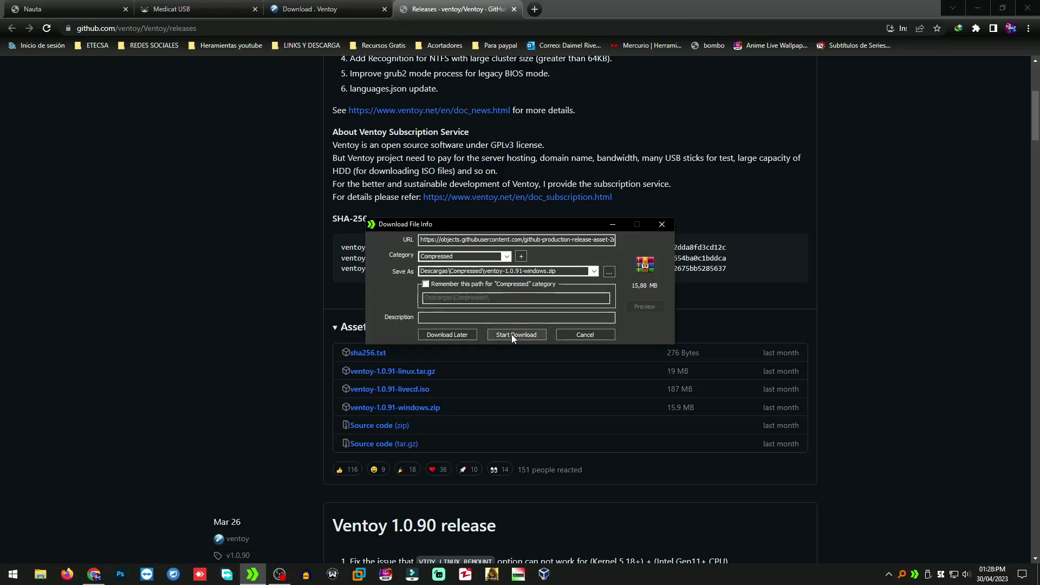
{"action": "left_click", "coordinate": [511, 333]}
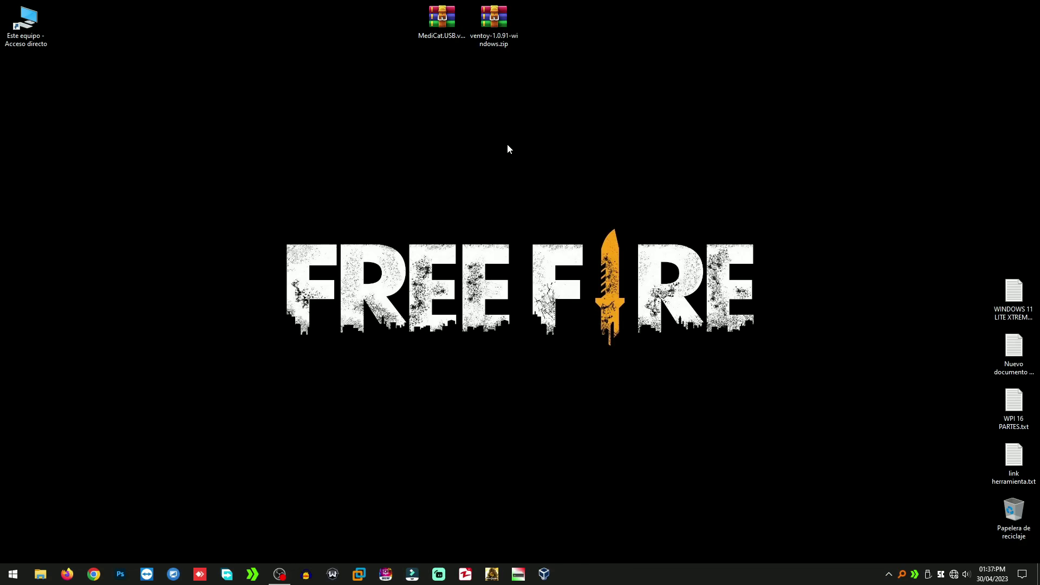
Check in Este equipo that the USB drive (E:) is connected, and close the file window.
{"action": "double_click", "coordinate": [26, 21]}
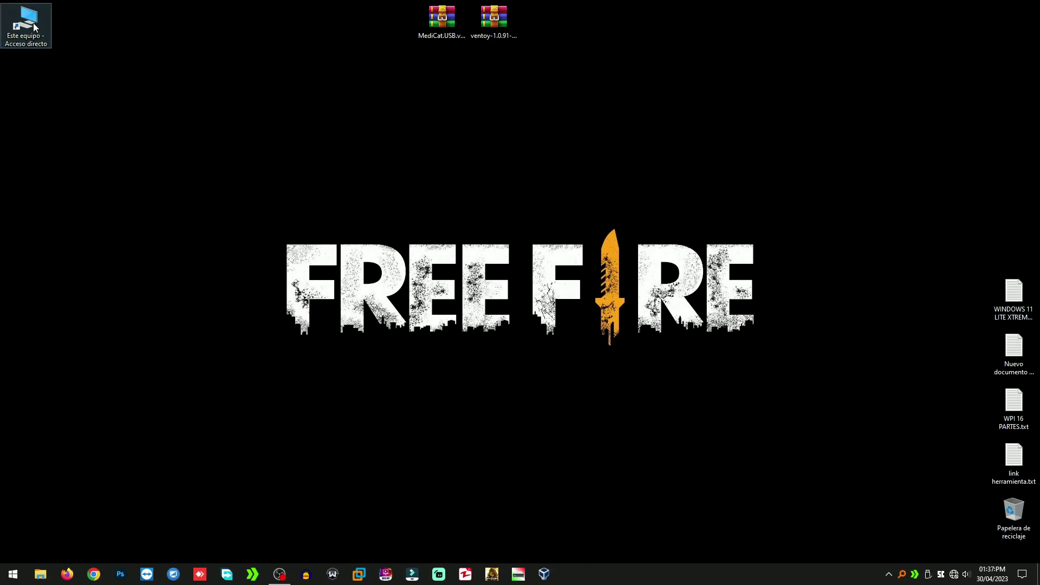
{"action": "left_click", "coordinate": [430, 167]}
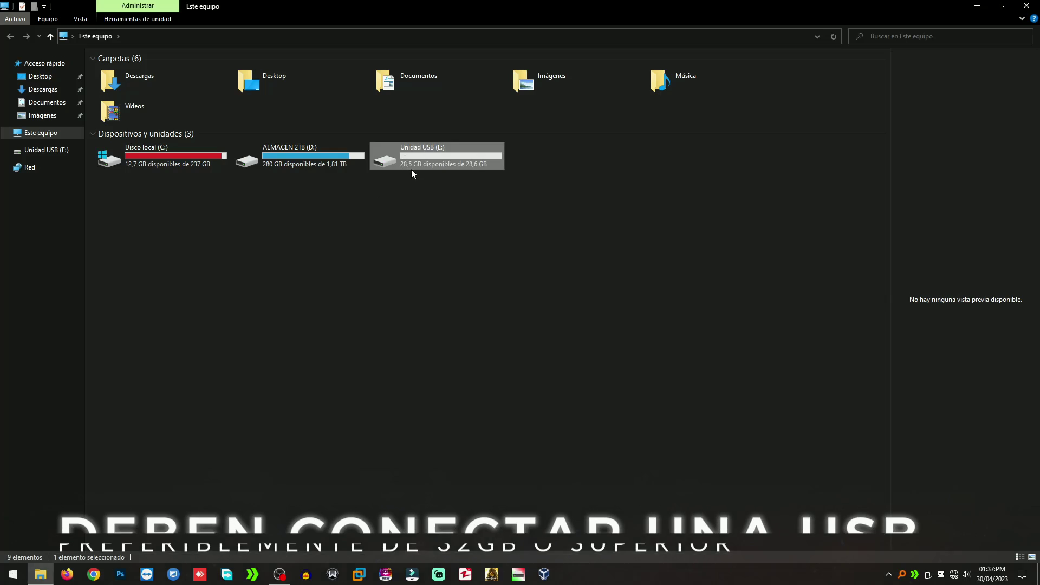
{"action": "left_click", "coordinate": [462, 207]}
{"action": "left_click", "coordinate": [450, 165]}
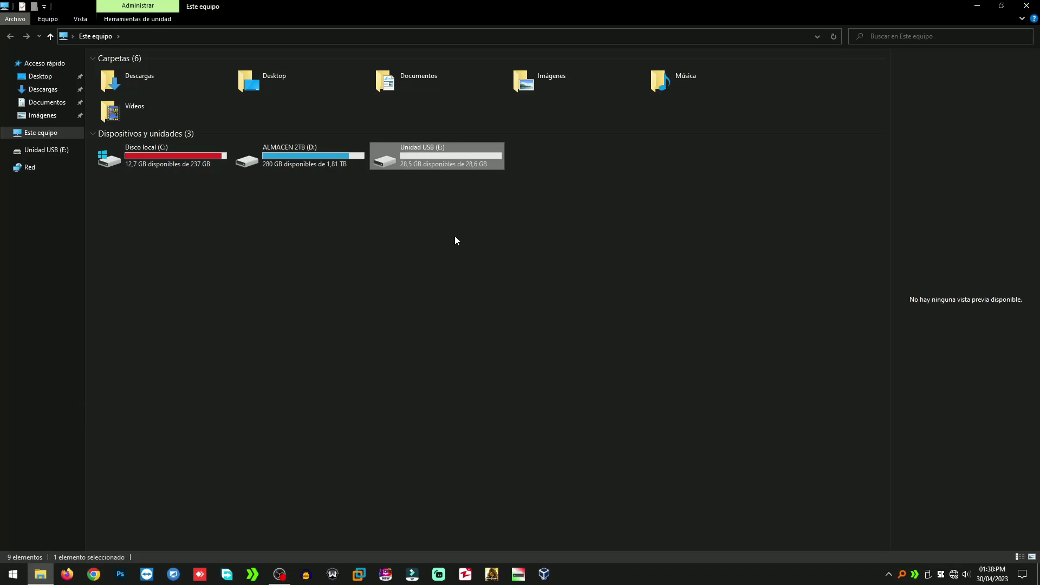
{"action": "left_click", "coordinate": [1027, 7]}
Extract the ventoy-1.0.91-windows.zip archive directly onto the desktop with WinRAR.
{"action": "left_click", "coordinate": [490, 15]}
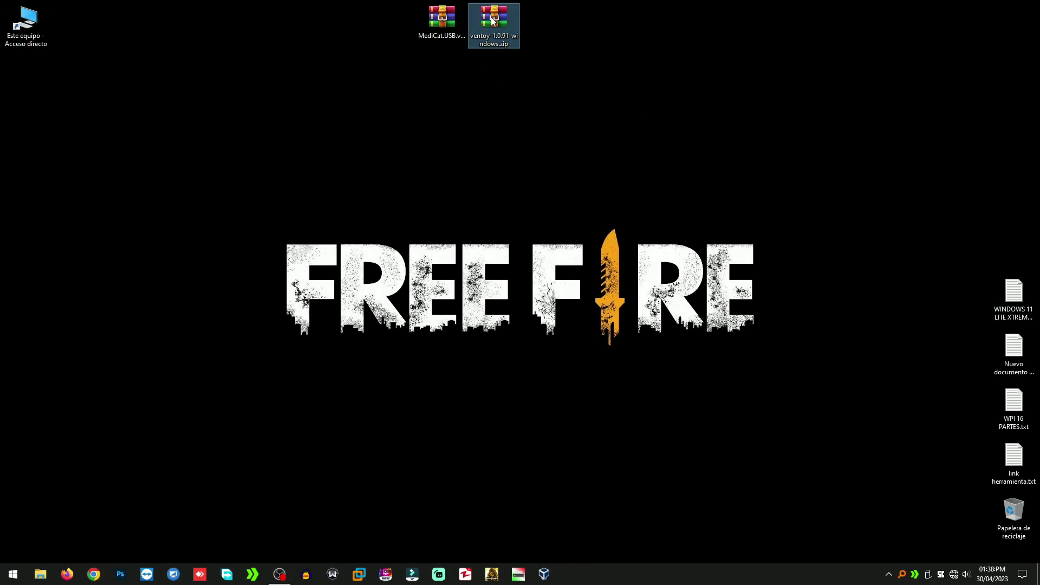
{"action": "right_click", "coordinate": [493, 21]}
{"action": "mouse_move", "coordinate": [522, 49]}
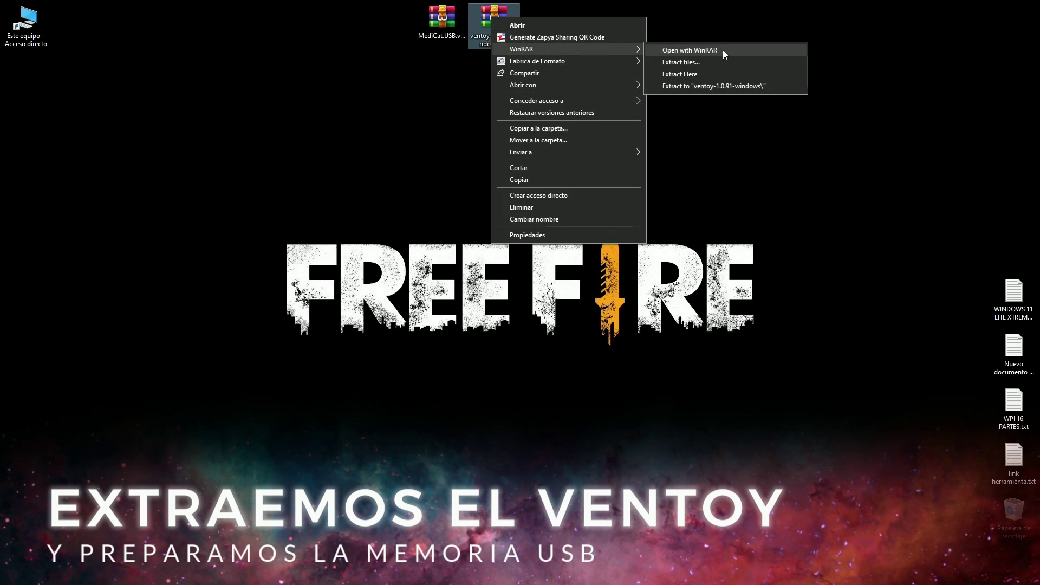
{"action": "left_click", "coordinate": [691, 74]}
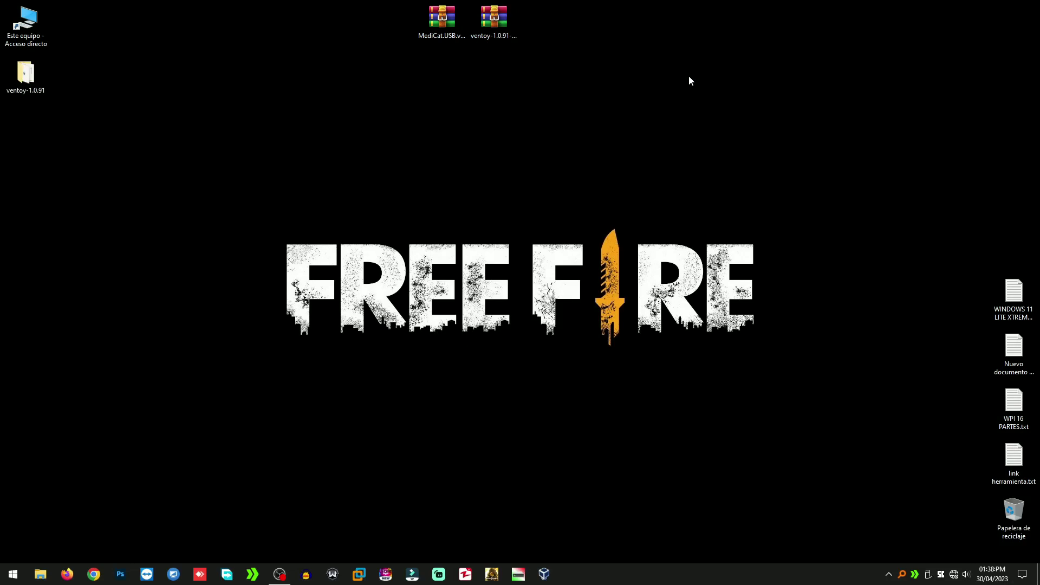
Launch Ventoy2Disk.exe from the extracted ventoy-1.0.91 folder.
{"action": "double_click", "coordinate": [26, 73]}
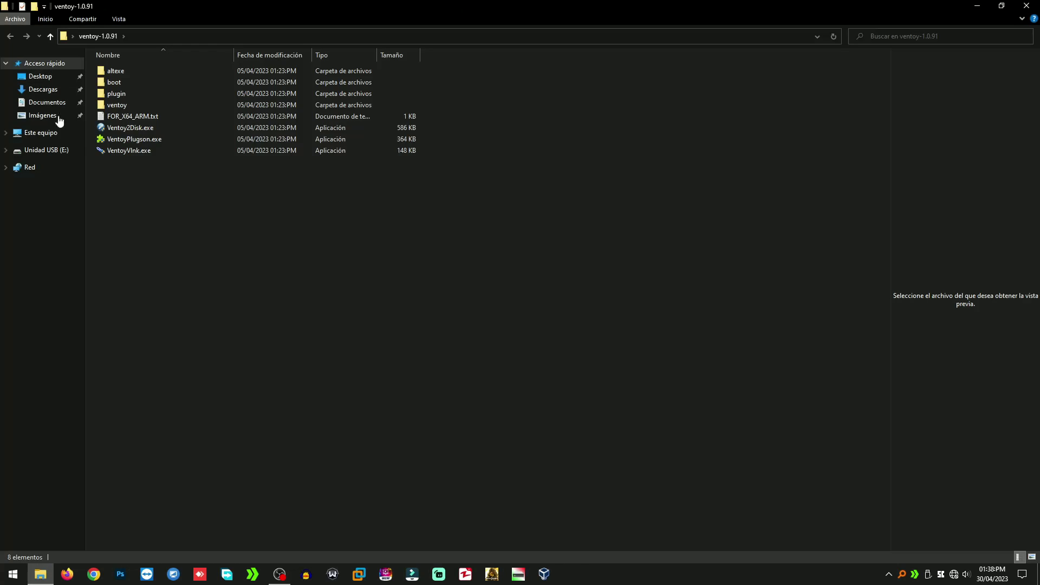
{"action": "left_click", "coordinate": [133, 127]}
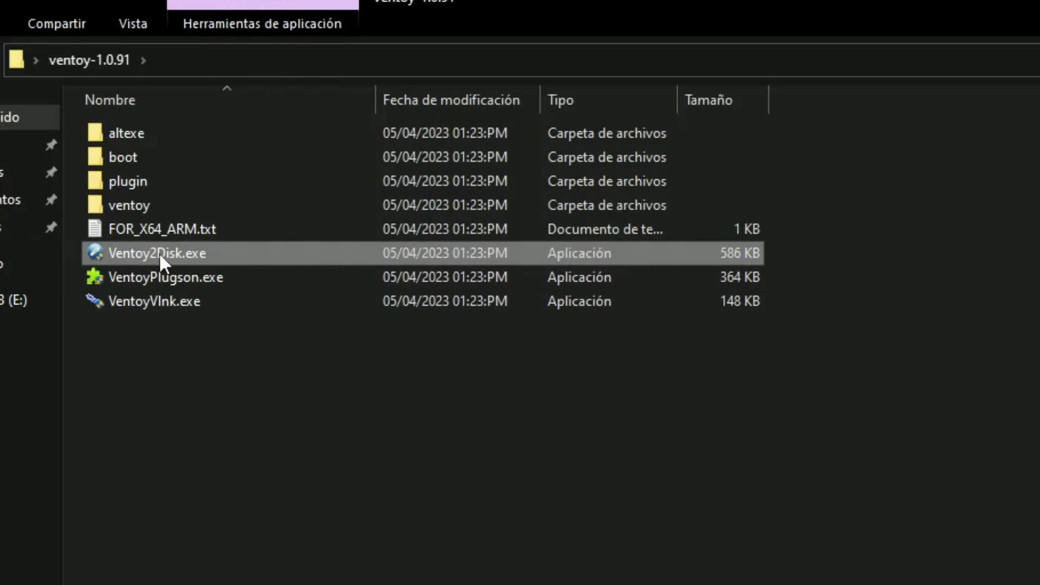
{"action": "right_click", "coordinate": [162, 253]}
{"action": "left_click", "coordinate": [255, 294]}
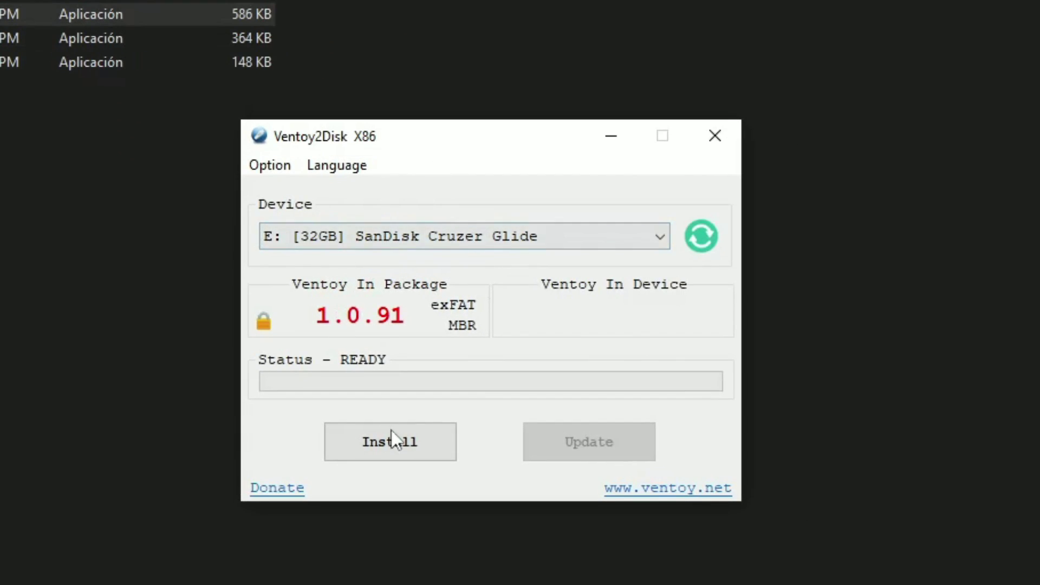
Install Ventoy on the 32GB SanDisk Cruzer Glide (E:), accepting both format warnings, and check the drive in Este equipo.
{"action": "left_click", "coordinate": [398, 454]}
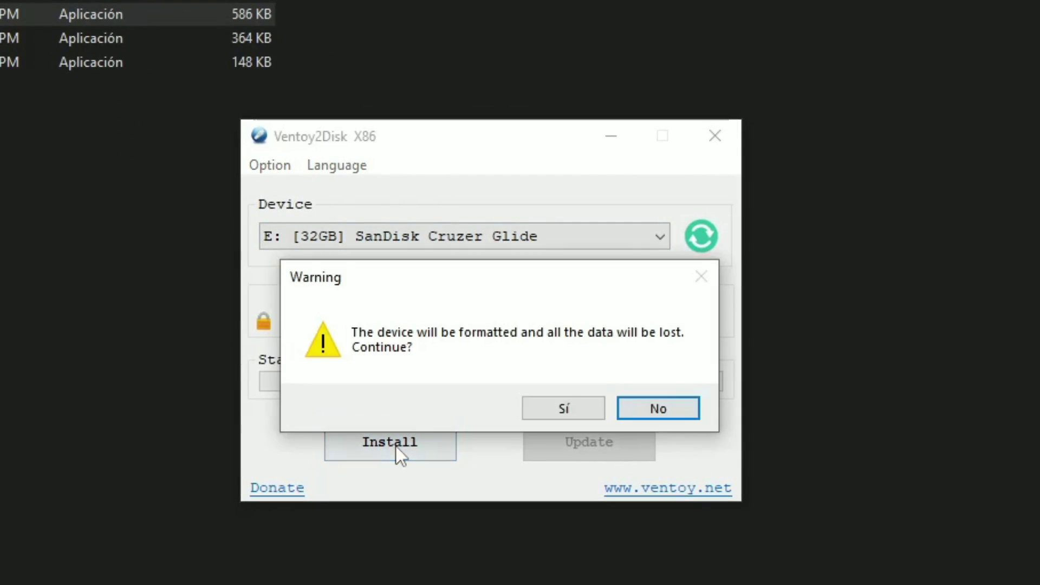
{"action": "left_click", "coordinate": [568, 407]}
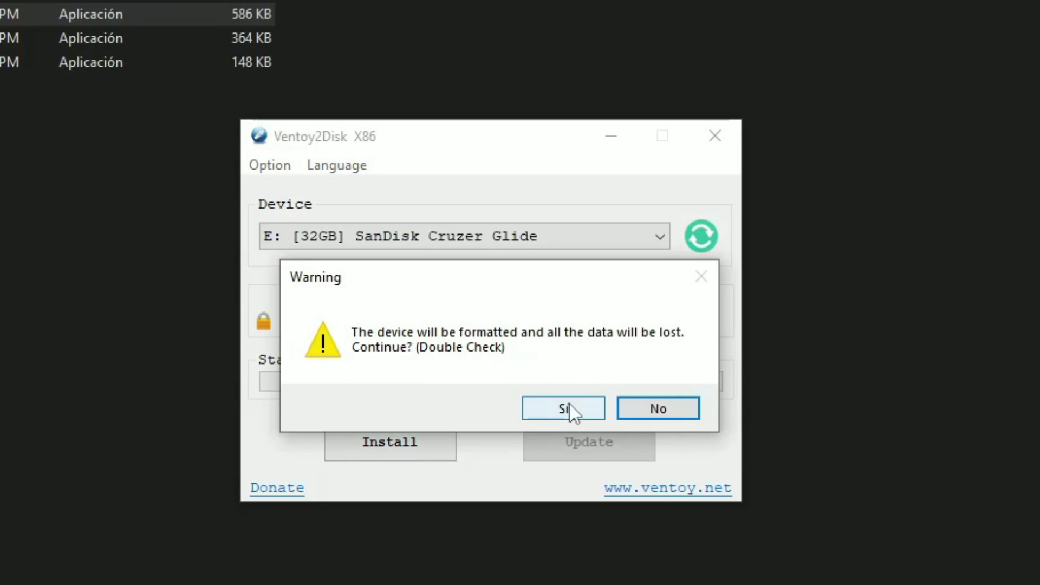
{"action": "left_click", "coordinate": [581, 412]}
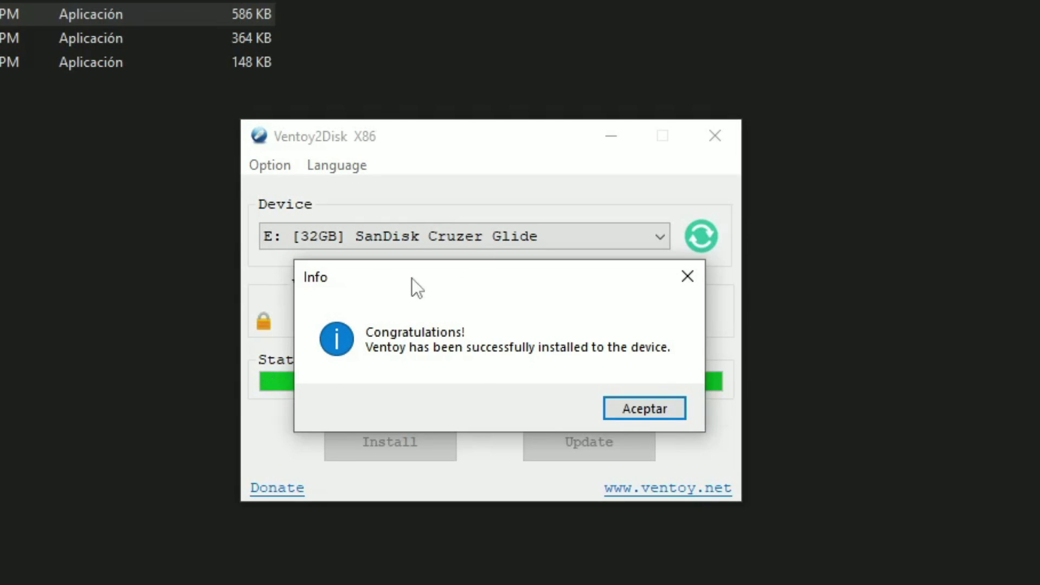
{"action": "left_click", "coordinate": [655, 413]}
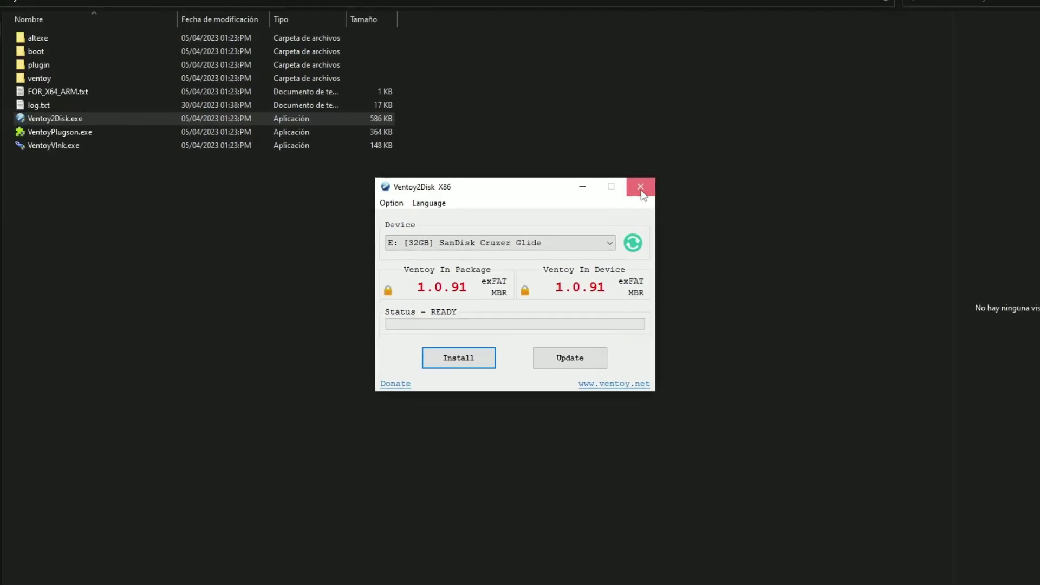
{"action": "left_click", "coordinate": [715, 135]}
{"action": "left_click", "coordinate": [31, 134]}
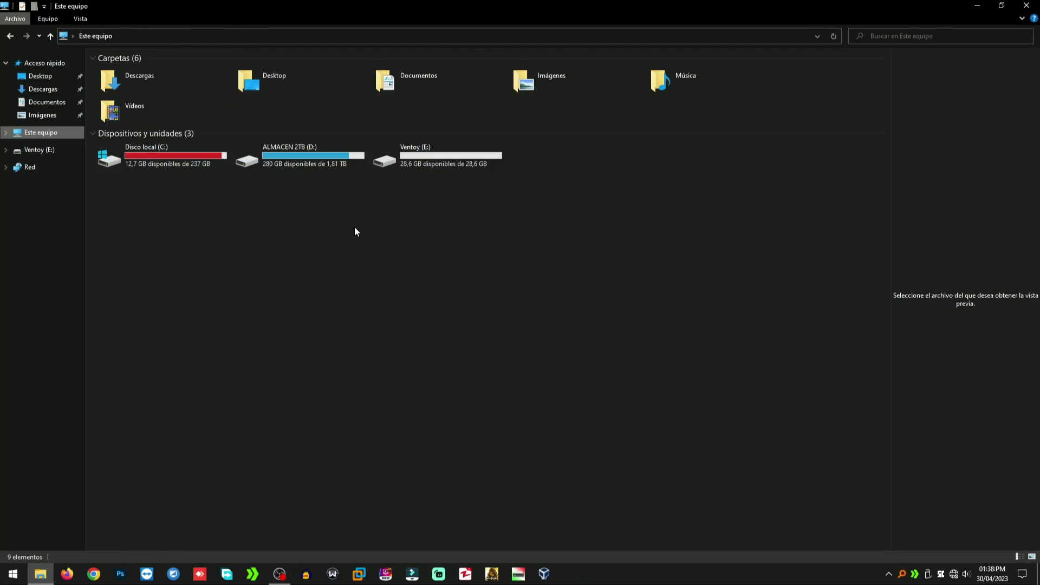
{"action": "left_click", "coordinate": [441, 163]}
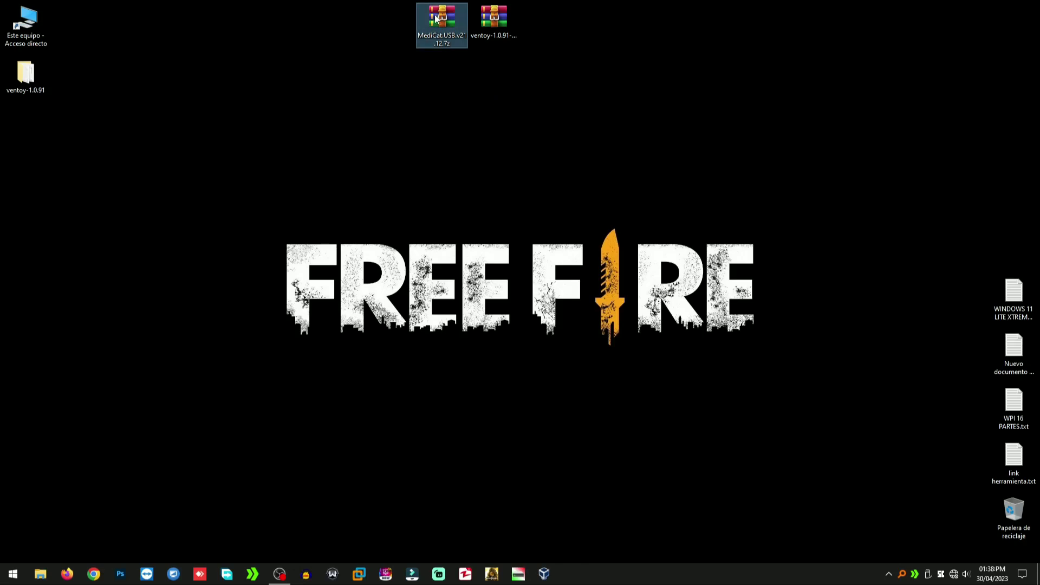
Extract the MediCat.USB.v21.12.7z archive to the root of the Ventoy (E:) drive with WinRAR.
{"action": "right_click", "coordinate": [443, 18]}
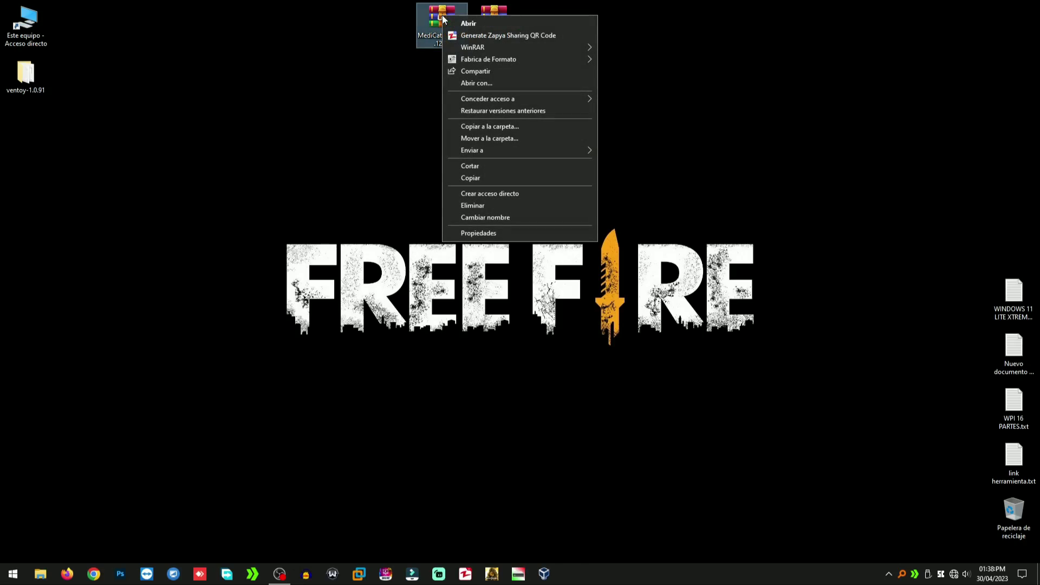
{"action": "mouse_move", "coordinate": [485, 47]}
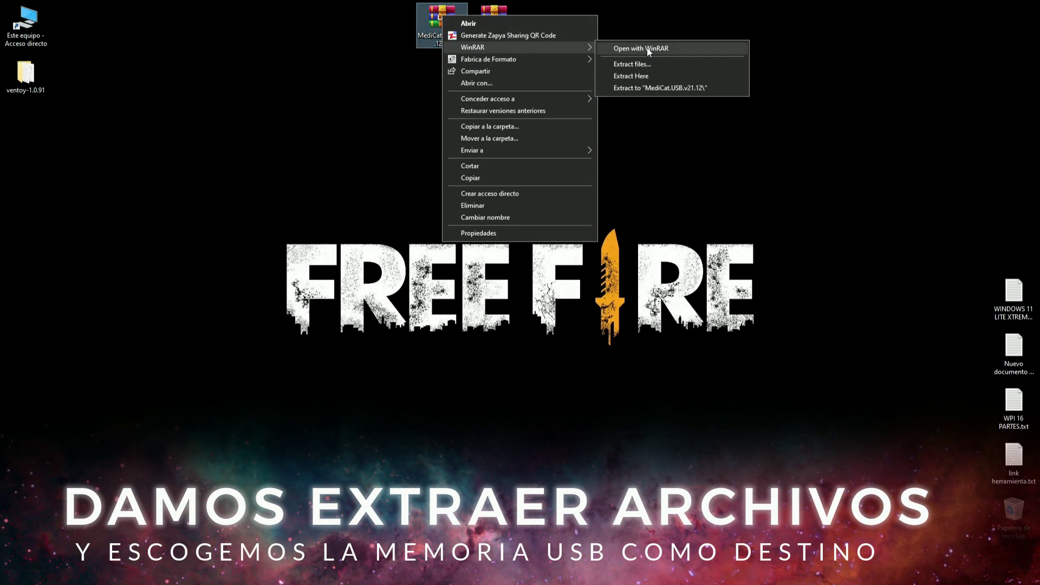
{"action": "left_click", "coordinate": [632, 64]}
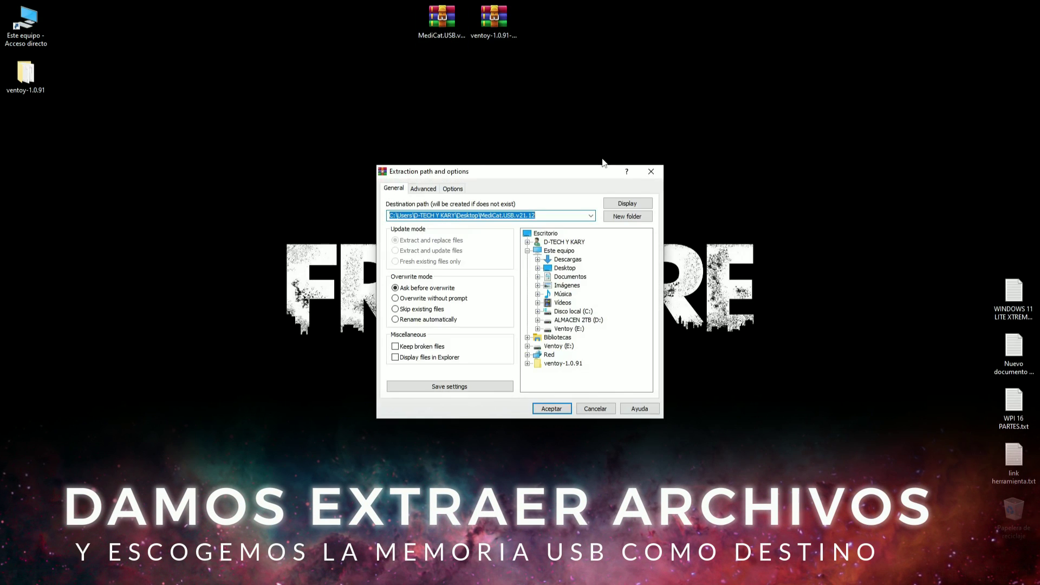
{"action": "left_click", "coordinate": [561, 346]}
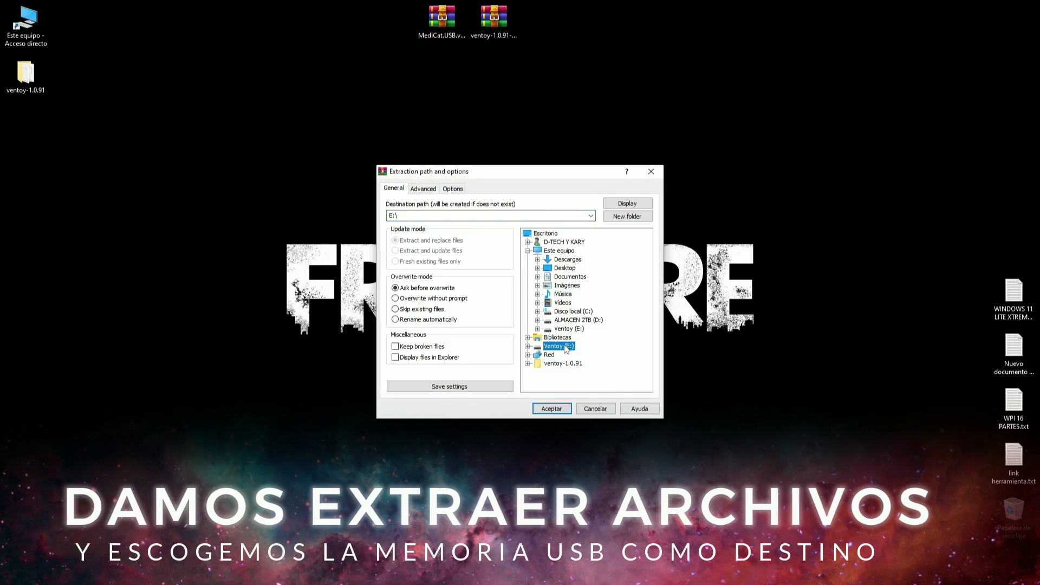
{"action": "left_click", "coordinate": [549, 409]}
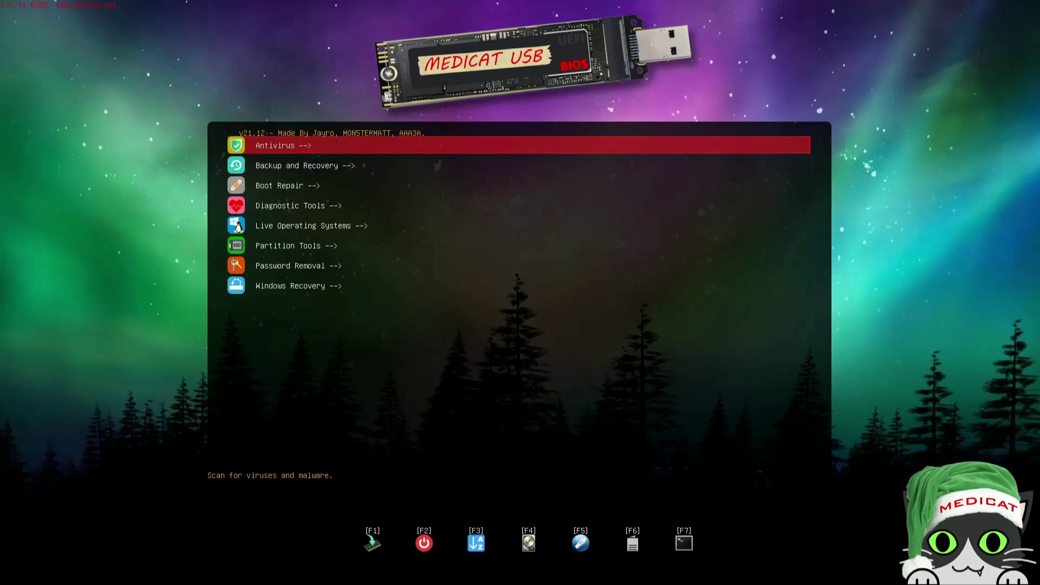
Examine the tools in the Antivirus category of the MediCat boot menu and return to the main menu.
{"action": "key", "text": "Return"}
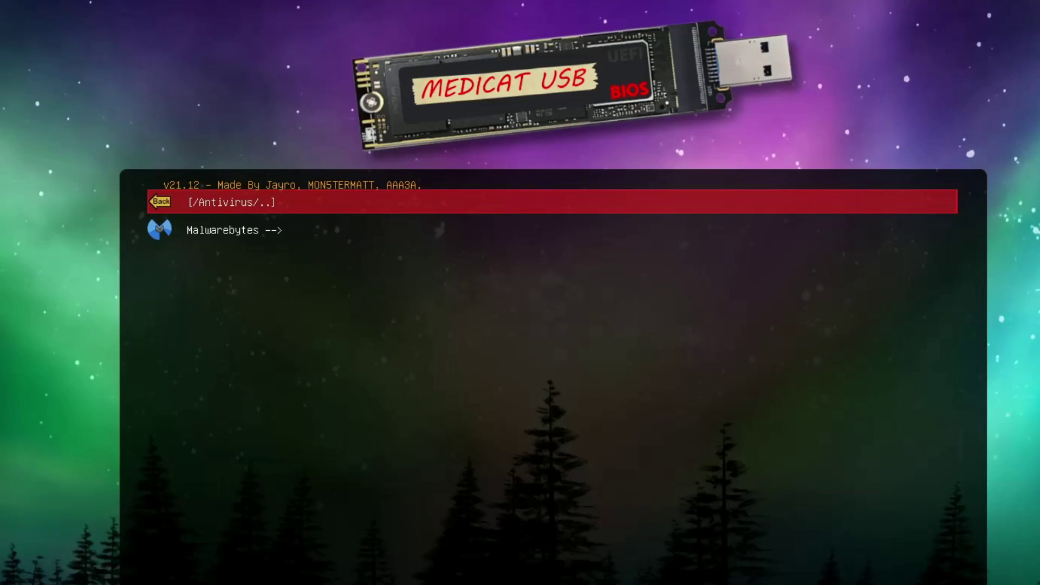
{"action": "key", "text": "Down"}
{"action": "key", "text": "Up"}
{"action": "key", "text": "Down"}
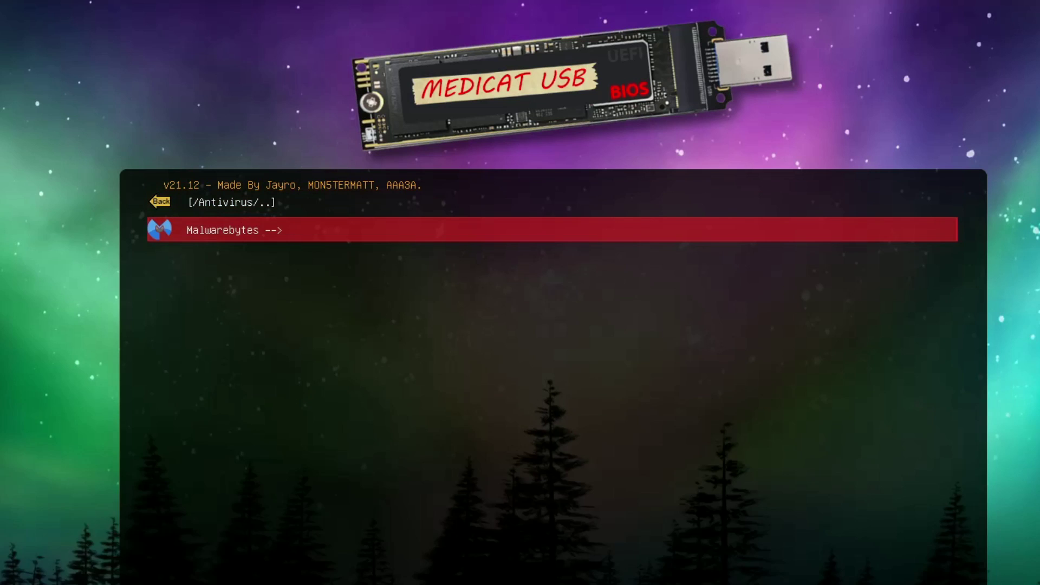
{"action": "key", "text": "Up"}
{"action": "key", "text": "Return"}
Look through the tools in the Backup and Recovery category and return to the main menu.
{"action": "key", "text": "Down"}
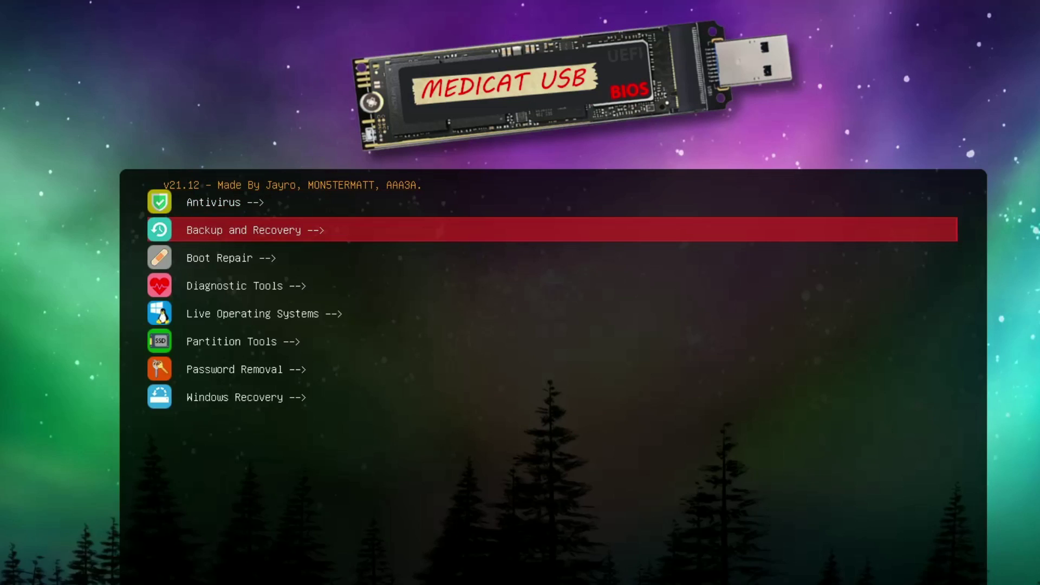
{"action": "key", "text": "Return"}
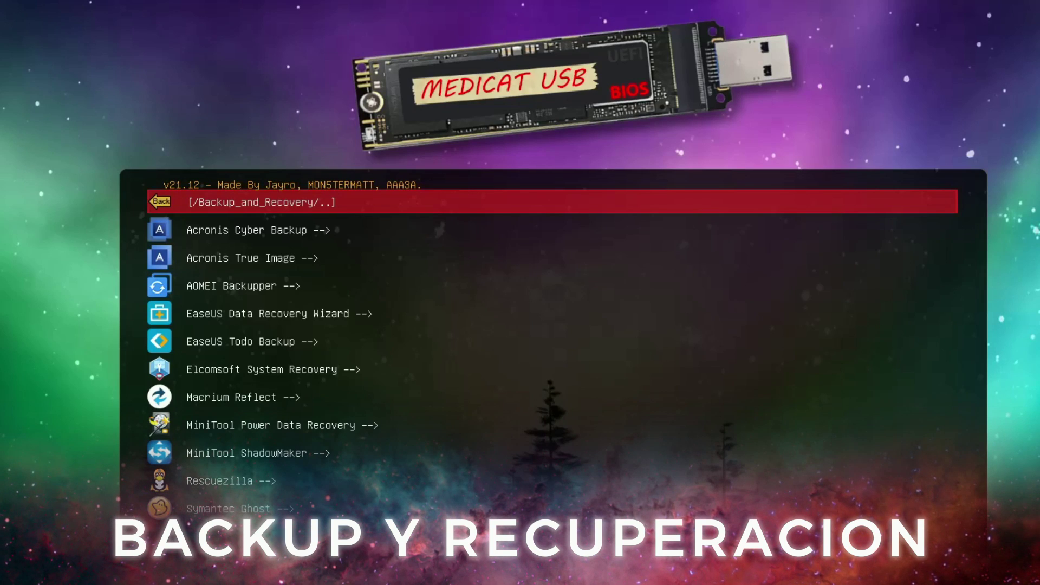
{"action": "key", "text": "Down"}
{"action": "key", "text": "Down"}
{"action": "key", "text": "Down"}
{"action": "key", "text": "Down"}
{"action": "key", "text": "Down"}
{"action": "key", "text": "Down"}
{"action": "key", "text": "Down"}
{"action": "key", "text": "Down"}
{"action": "key", "text": "Down"}
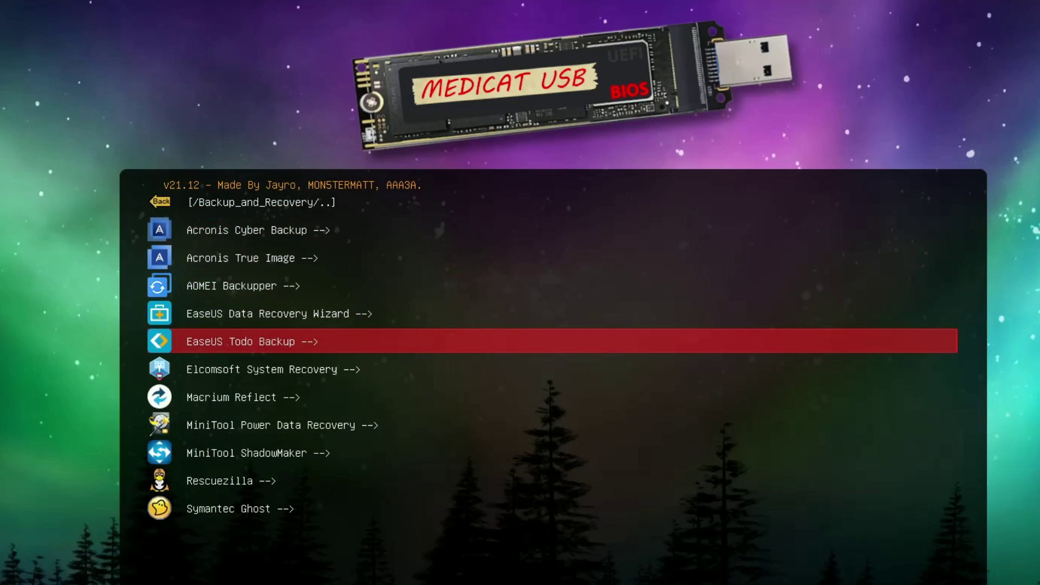
{"action": "key", "text": "Down"}
{"action": "key", "text": "Down"}
{"action": "key", "text": "Up"}
{"action": "key", "text": "Up"}
{"action": "key", "text": "Up"}
{"action": "key", "text": "Up"}
{"action": "key", "text": "Up"}
{"action": "key", "text": "Up"}
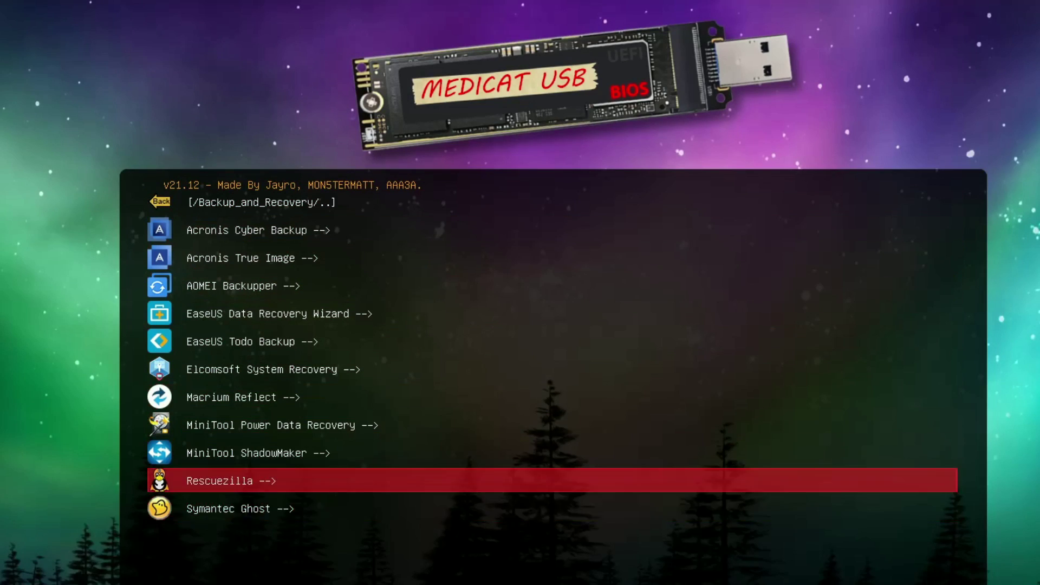
{"action": "key", "text": "Up"}
{"action": "key", "text": "Up"}
{"action": "key", "text": "Up"}
{"action": "key", "text": "Up"}
{"action": "key", "text": "Up"}
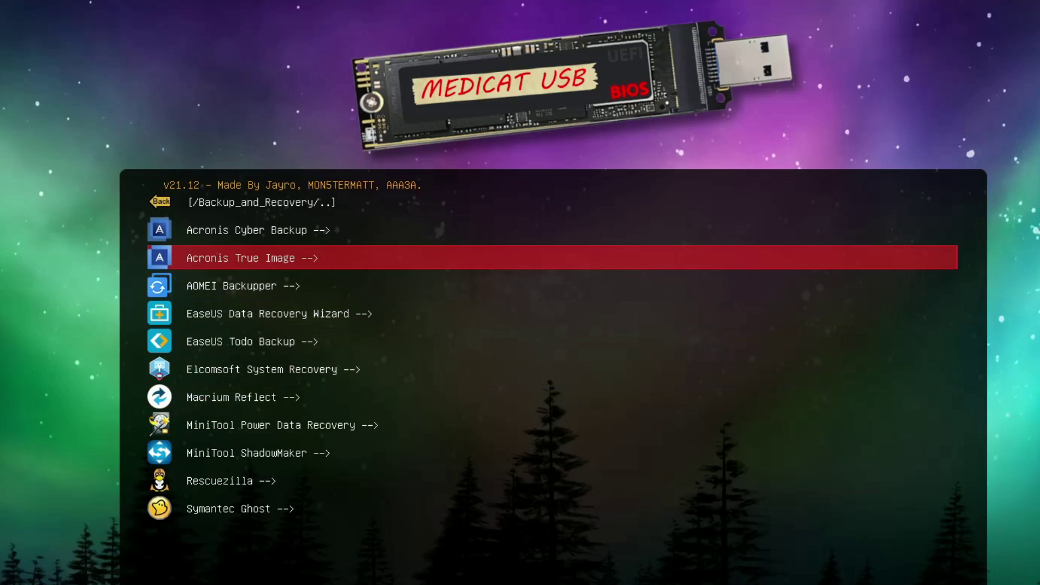
{"action": "key", "text": "Return"}
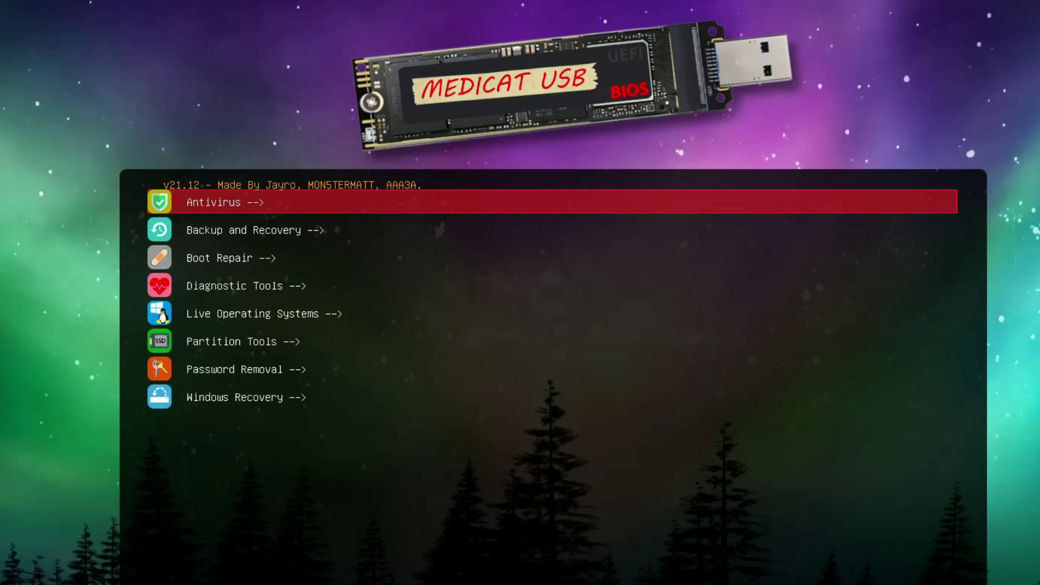
Look through the tools in the Boot Repair category and return to the main menu.
{"action": "key", "text": "Down"}
{"action": "key", "text": "Down"}
{"action": "key", "text": "Return"}
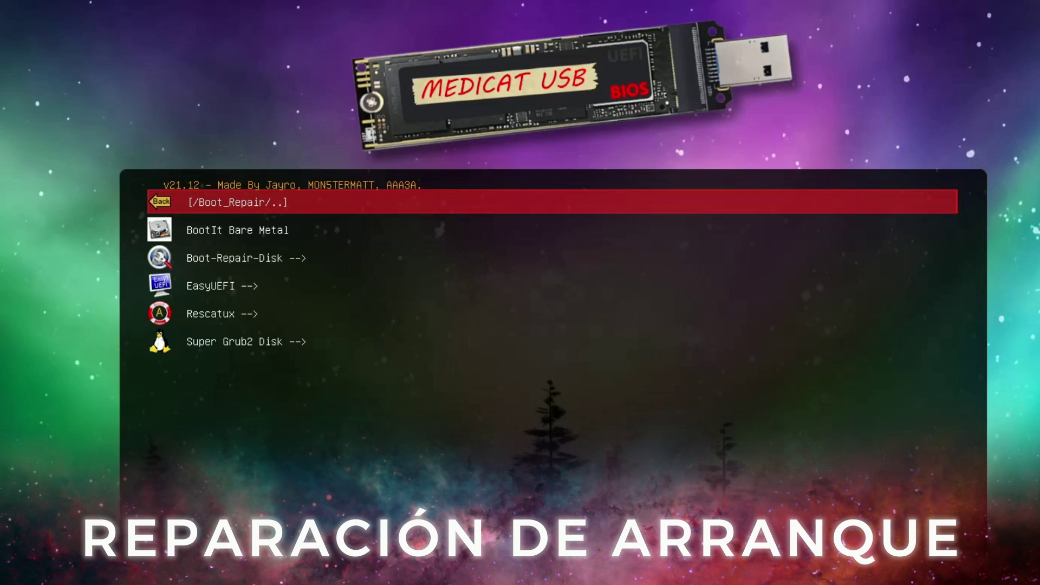
{"action": "key", "text": "Down"}
{"action": "key", "text": "Down"}
{"action": "key", "text": "Down"}
{"action": "key", "text": "Down"}
{"action": "key", "text": "Down"}
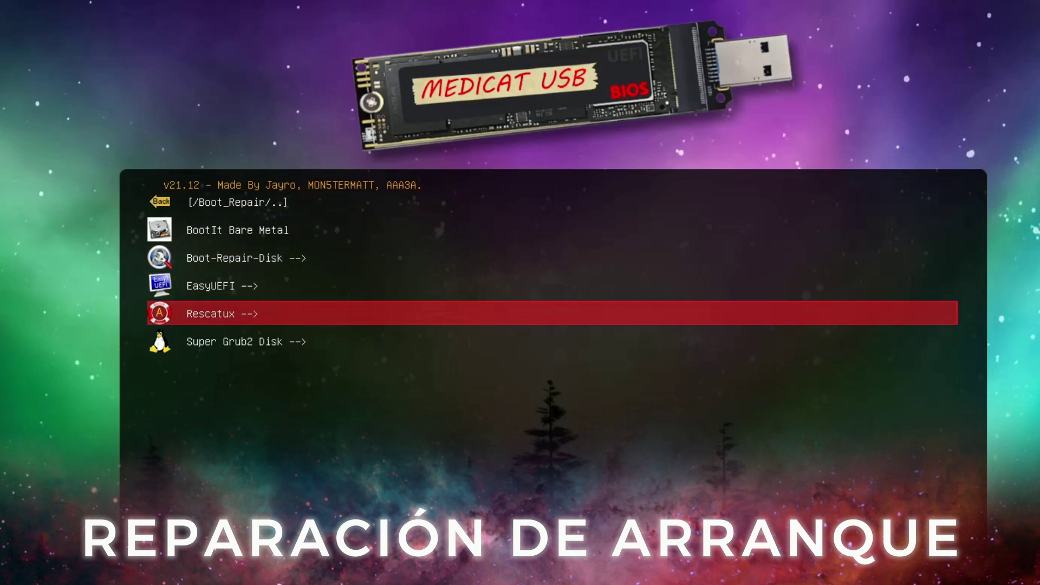
{"action": "key", "text": "Up"}
{"action": "key", "text": "Up"}
{"action": "key", "text": "Up"}
{"action": "key", "text": "Up"}
{"action": "key", "text": "Up"}
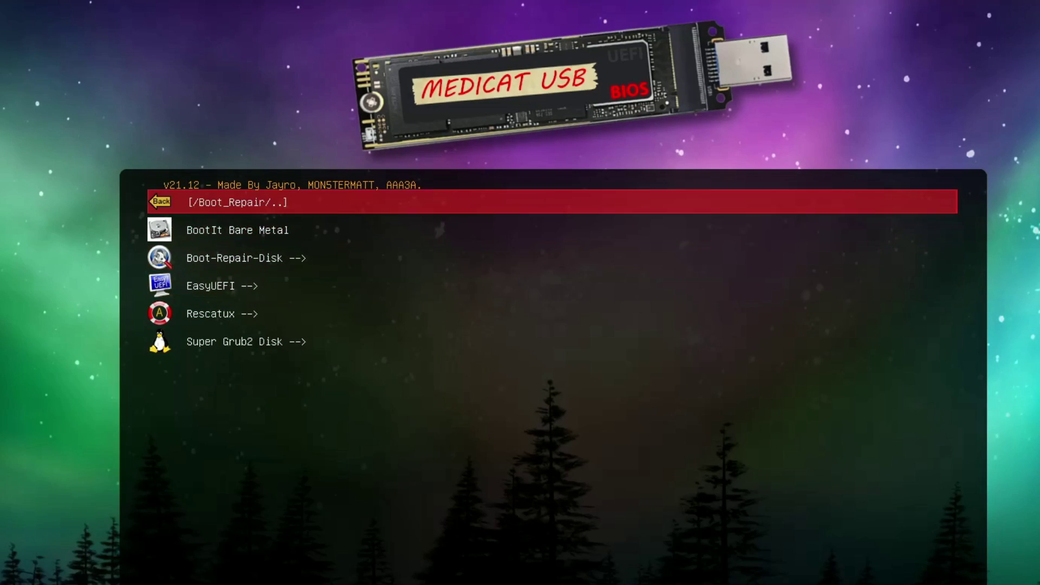
{"action": "key", "text": "Return"}
Look through the tools in the Diagnostic Tools category and return to the main menu.
{"action": "key", "text": "Down"}
{"action": "key", "text": "Down"}
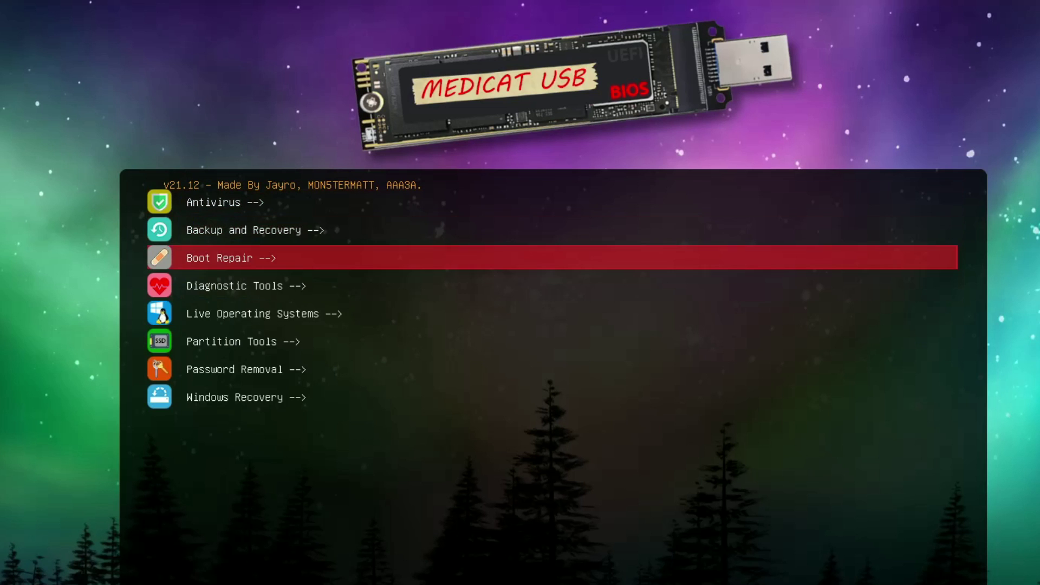
{"action": "key", "text": "Down"}
{"action": "key", "text": "Return"}
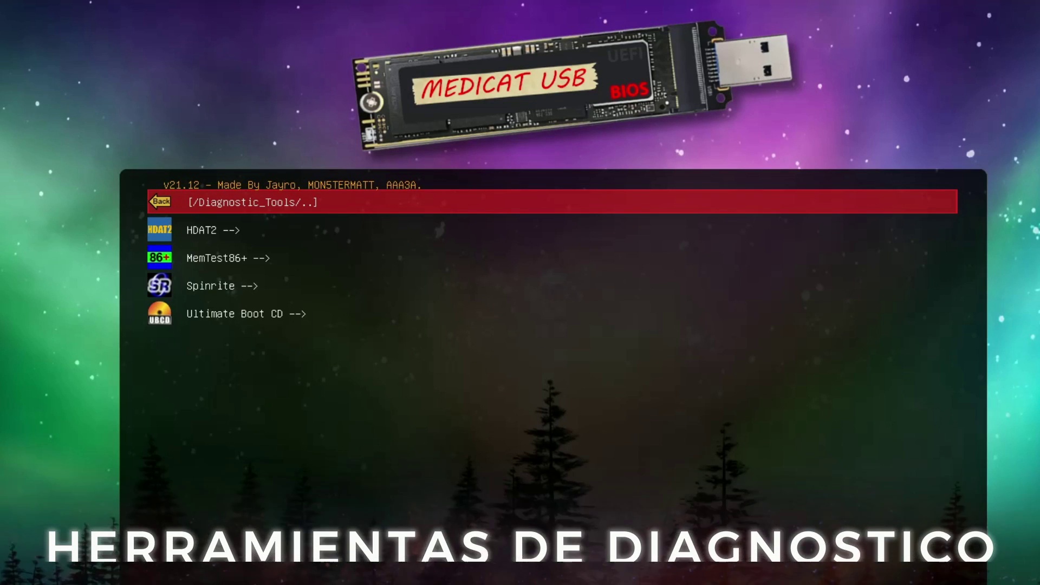
{"action": "key", "text": "Down"}
{"action": "key", "text": "Down"}
{"action": "key", "text": "Down"}
{"action": "key", "text": "Down"}
{"action": "key", "text": "Up"}
{"action": "key", "text": "Up"}
{"action": "key", "text": "Up"}
{"action": "key", "text": "Up"}
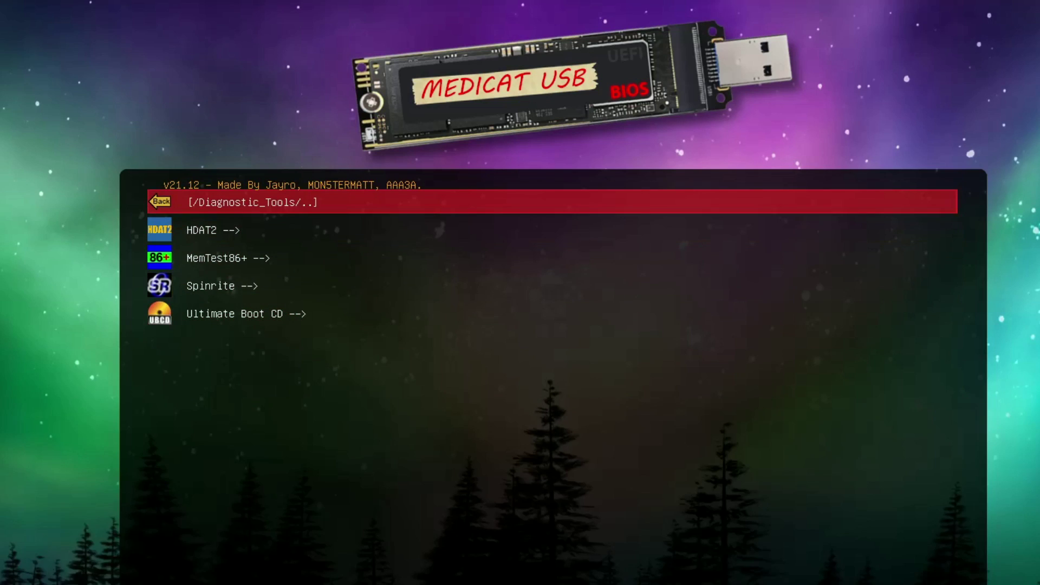
{"action": "key", "text": "Return"}
Look through the tools in the Partition Tools category and return to the main menu.
{"action": "key", "text": "Down"}
{"action": "key", "text": "Down"}
{"action": "key", "text": "Down"}
{"action": "key", "text": "Down"}
{"action": "key", "text": "Down"}
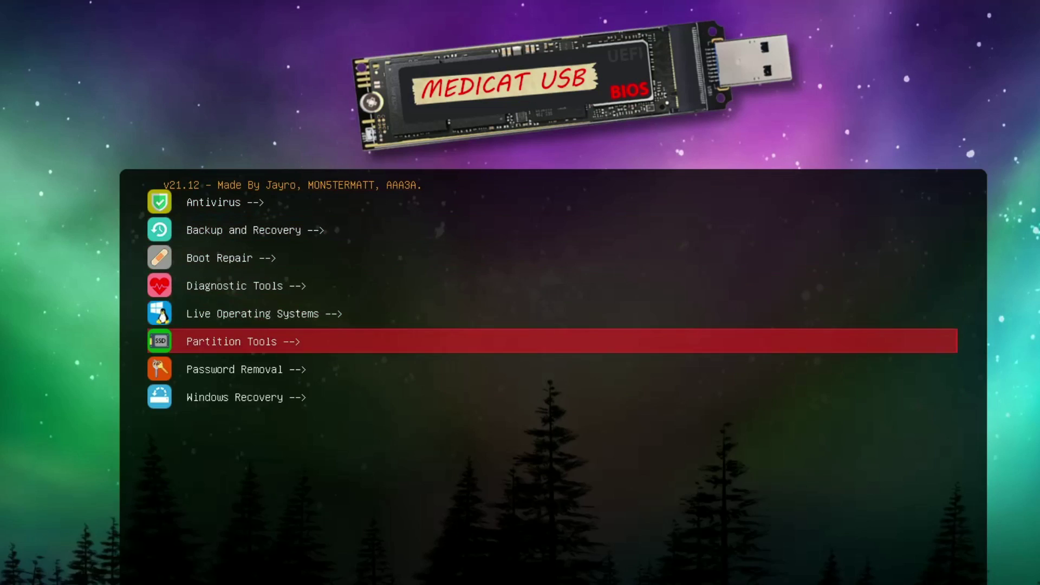
{"action": "key", "text": "Return"}
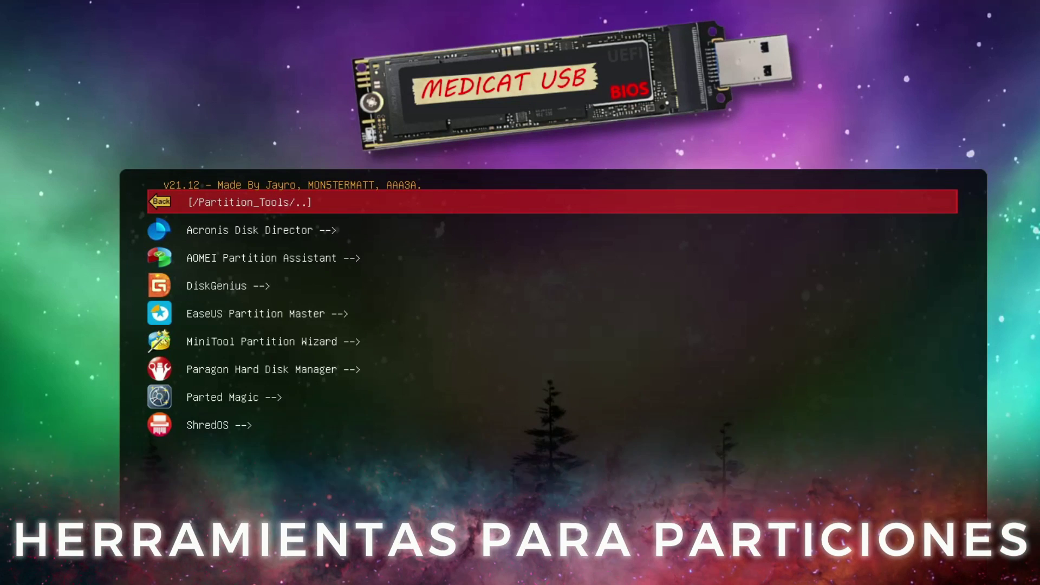
{"action": "key", "text": "Down"}
{"action": "key", "text": "Down"}
{"action": "key", "text": "Down"}
{"action": "key", "text": "Down"}
{"action": "key", "text": "Down"}
{"action": "key", "text": "Down"}
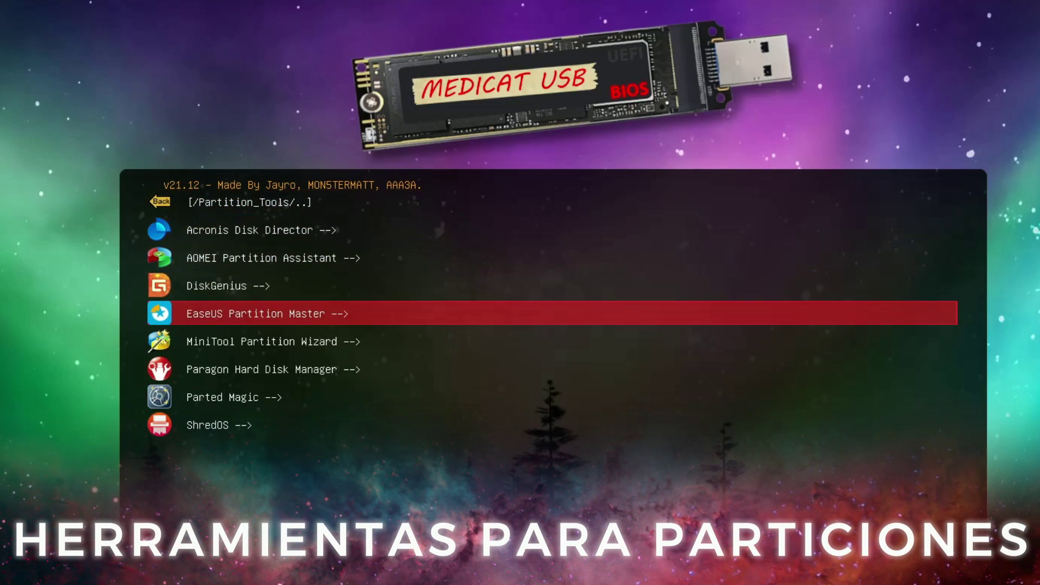
{"action": "key", "text": "Down"}
{"action": "key", "text": "Down"}
{"action": "key", "text": "Up"}
{"action": "key", "text": "Up"}
{"action": "key", "text": "Up"}
{"action": "key", "text": "Up"}
{"action": "key", "text": "Up"}
{"action": "key", "text": "Up"}
{"action": "key", "text": "Up"}
{"action": "key", "text": "Up"}
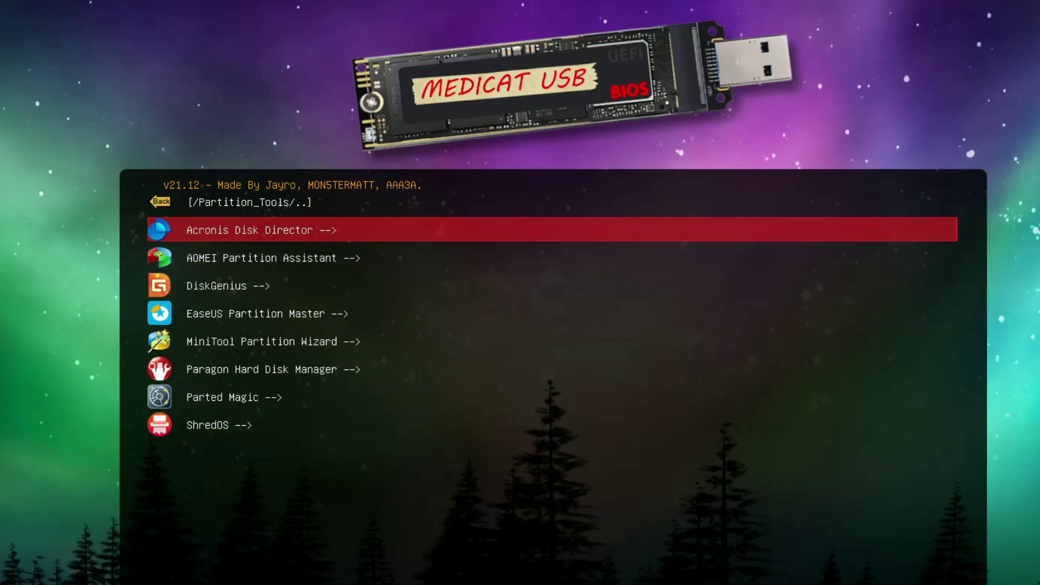
{"action": "key", "text": "Return"}
Check the Password Removal category of the boot menu and return to the main menu.
{"action": "key", "text": "Down"}
{"action": "key", "text": "Down"}
{"action": "key", "text": "Down"}
{"action": "key", "text": "Down"}
{"action": "key", "text": "Down"}
{"action": "key", "text": "Down"}
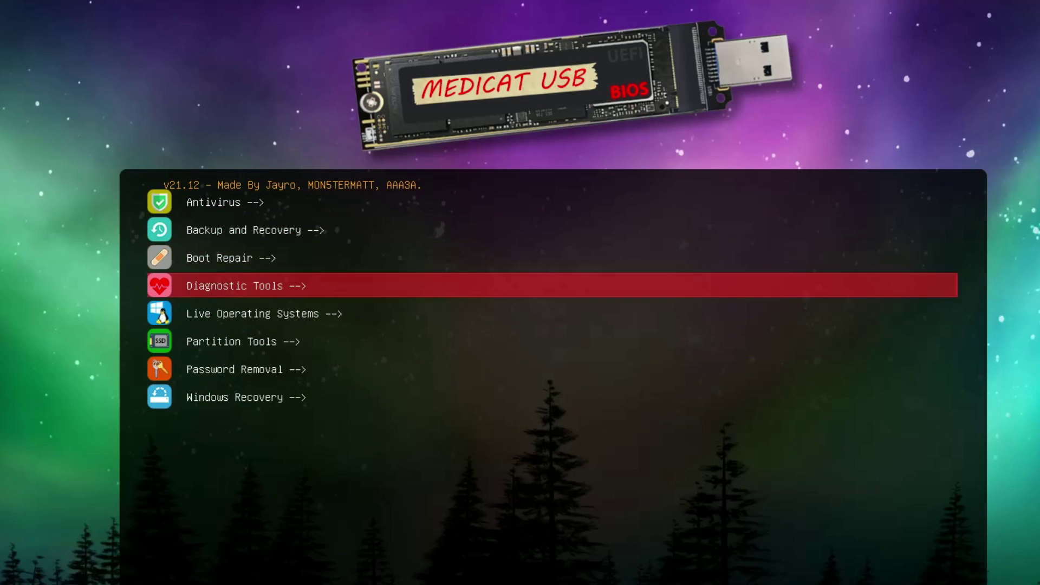
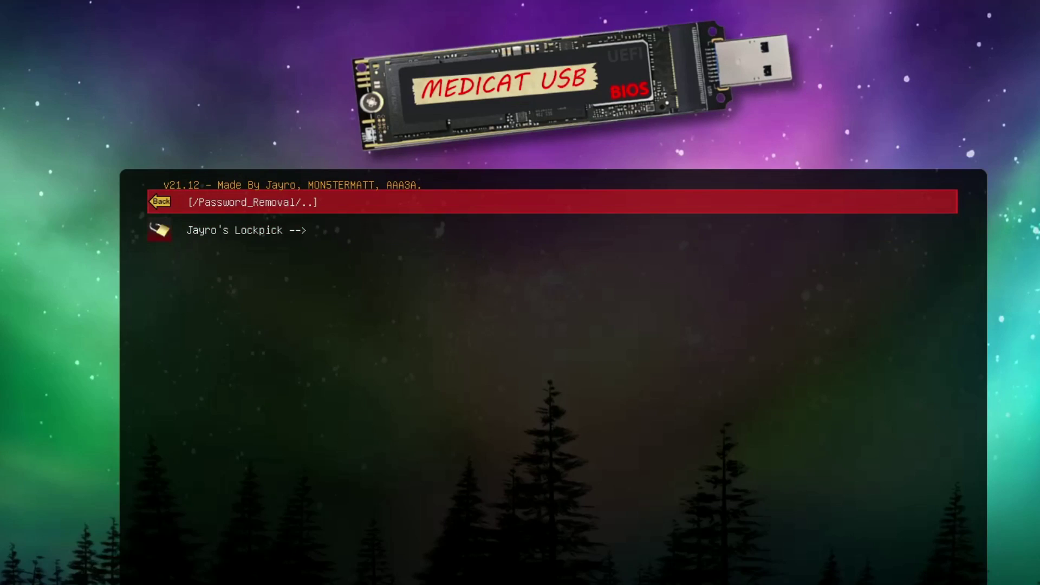
{"action": "key", "text": "Return"}
Look through the Windows 8, 10 and 11 entries in the Windows Recovery category and return to the main menu.
{"action": "key", "text": "Down"}
{"action": "key", "text": "Down"}
{"action": "key", "text": "Down"}
{"action": "key", "text": "Down"}
{"action": "key", "text": "Down"}
{"action": "key", "text": "Down"}
{"action": "key", "text": "Down"}
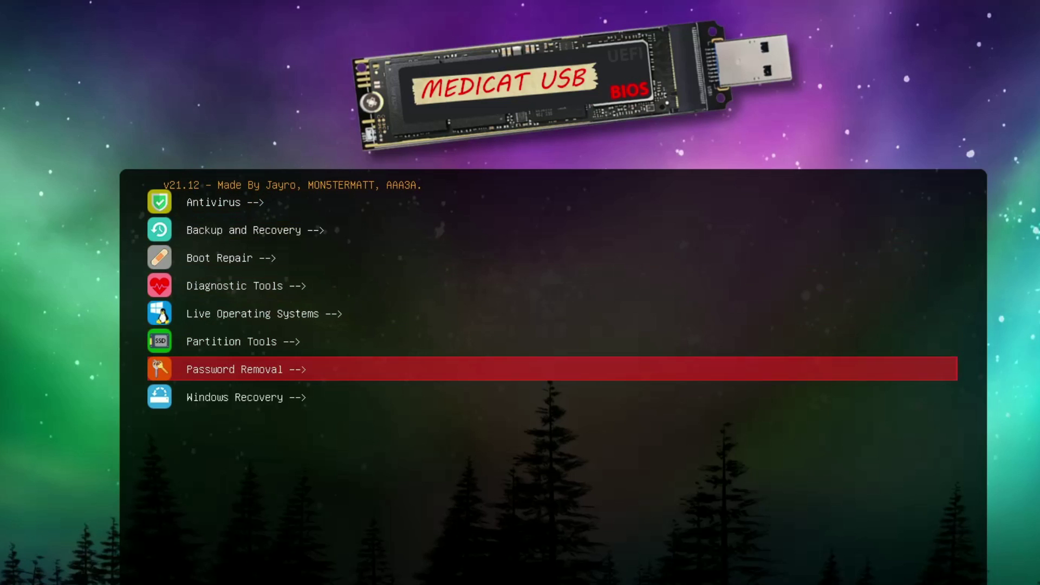
{"action": "key", "text": "Return"}
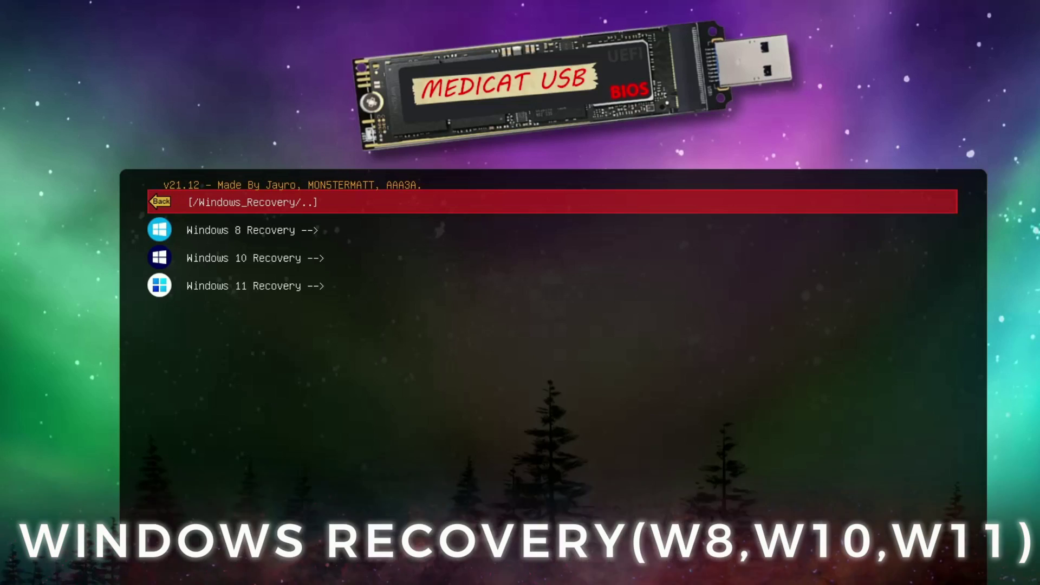
{"action": "key", "text": "Down"}
{"action": "key", "text": "Down"}
{"action": "key", "text": "Down"}
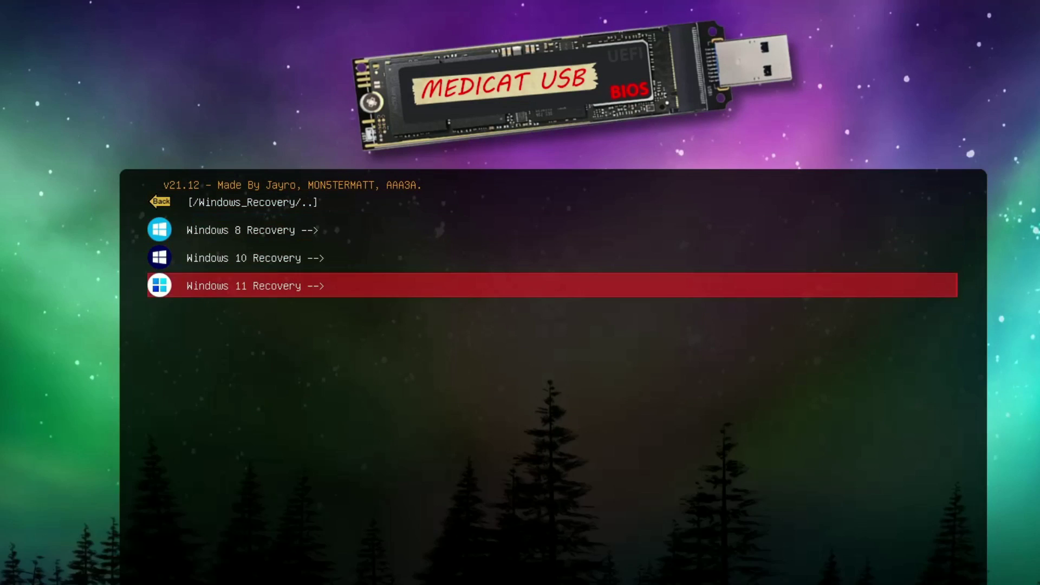
{"action": "key", "text": "Up"}
{"action": "key", "text": "Up"}
{"action": "key", "text": "Up"}
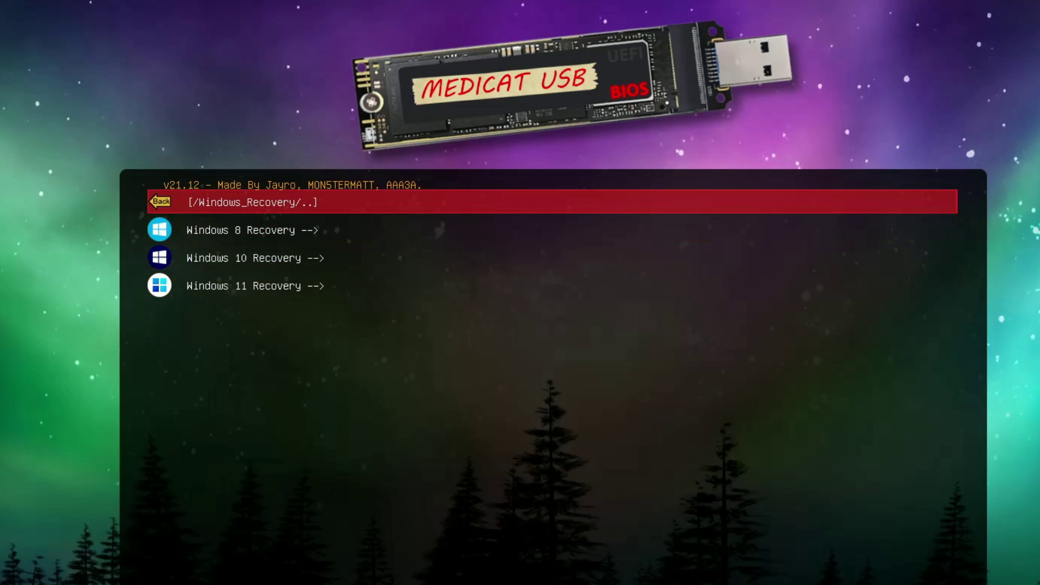
{"action": "key", "text": "Return"}
Boot Mini Windows 10 from the Live Operating Systems category.
{"action": "key", "text": "Down"}
{"action": "key", "text": "Down"}
{"action": "key", "text": "Down"}
{"action": "key", "text": "Down"}
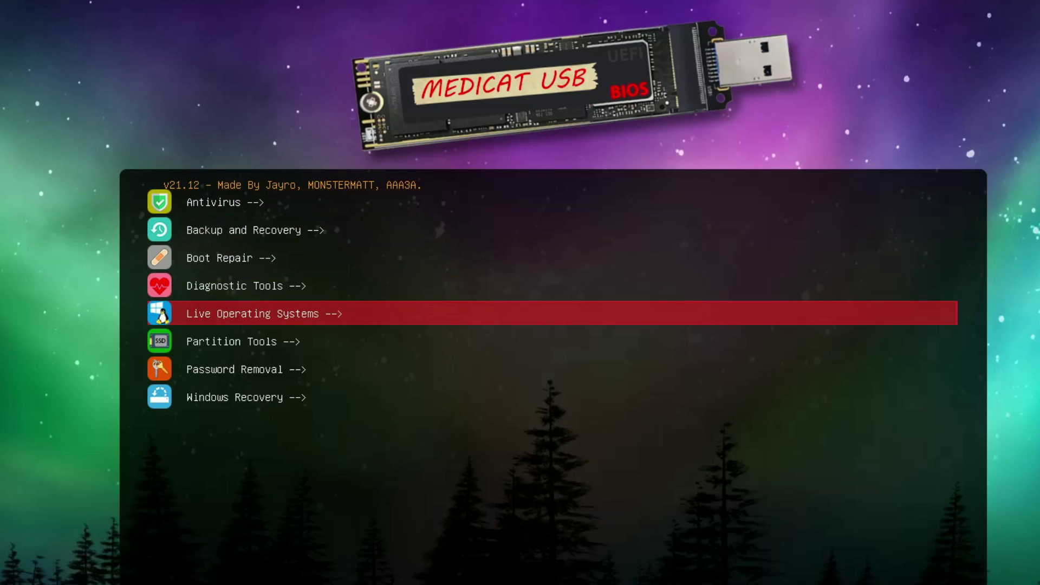
{"action": "key", "text": "Return"}
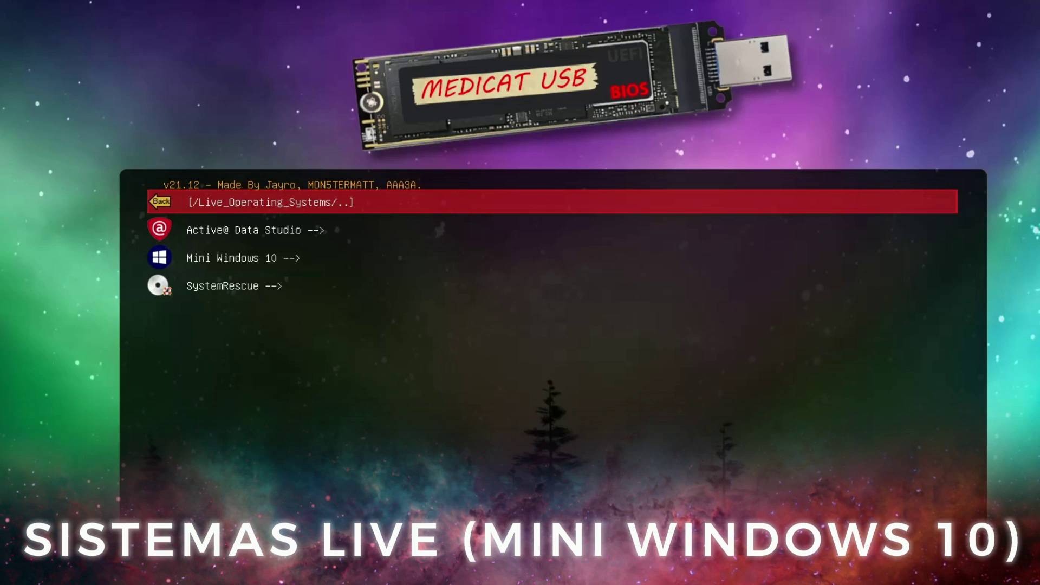
{"action": "key", "text": "Down"}
{"action": "key", "text": "Down"}
{"action": "key", "text": "Down"}
{"action": "key", "text": "Up"}
{"action": "key", "text": "Return"}
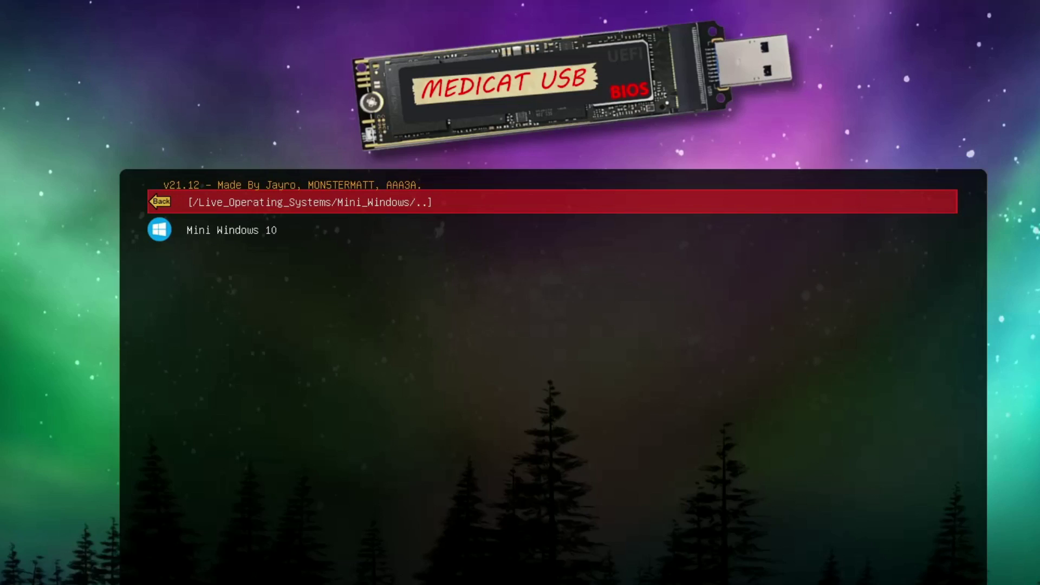
{"action": "key", "text": "Down"}
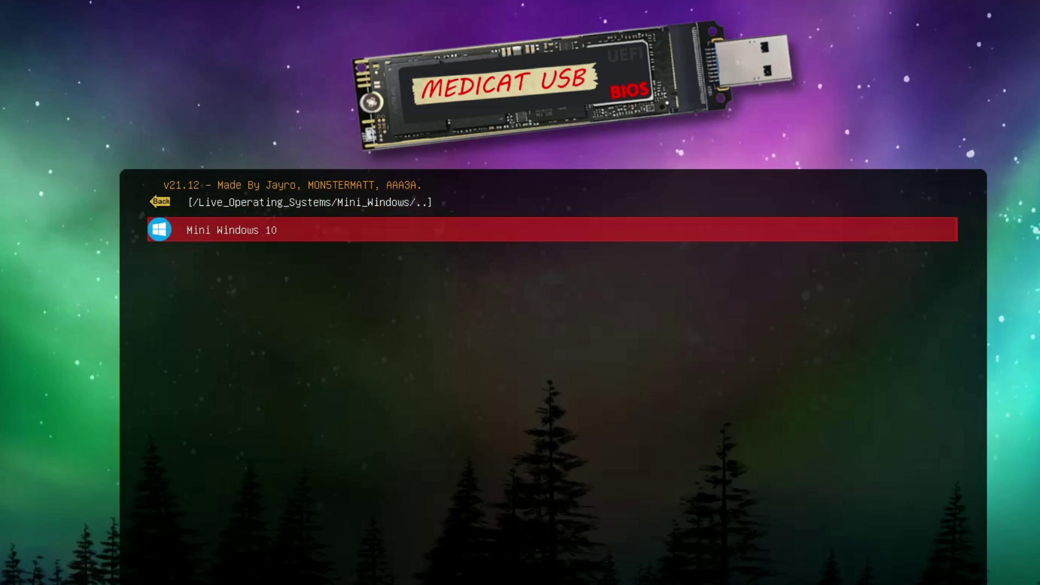
{"action": "key", "text": "Return"}
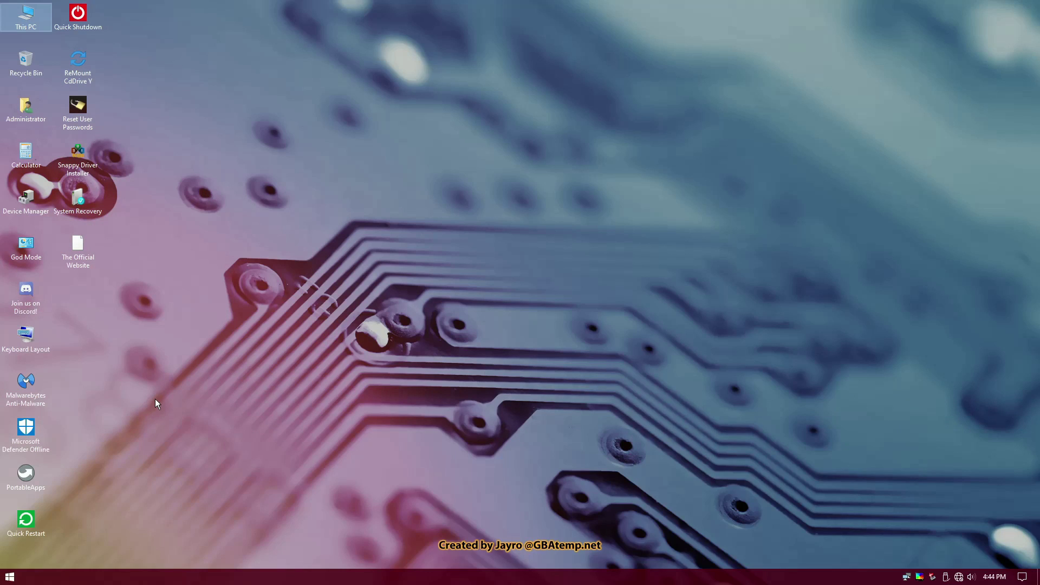
Look through all the program folders in the Mini Windows 10 Start menu and close it.
{"action": "left_click", "coordinate": [9, 576]}
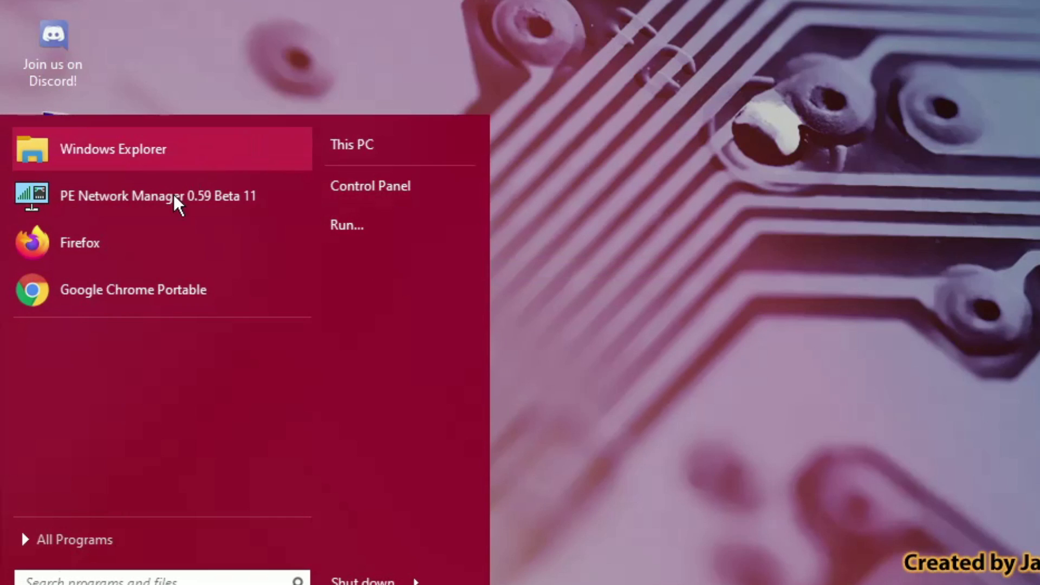
{"action": "left_click", "coordinate": [73, 540]}
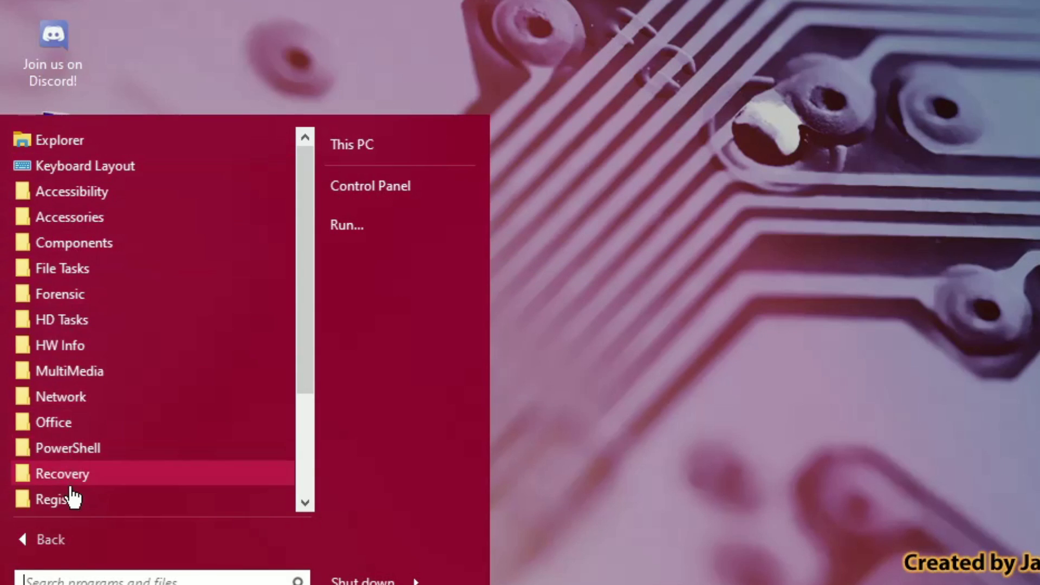
{"action": "left_click_drag", "start_coordinate": [306, 311], "coordinate": [301, 416]}
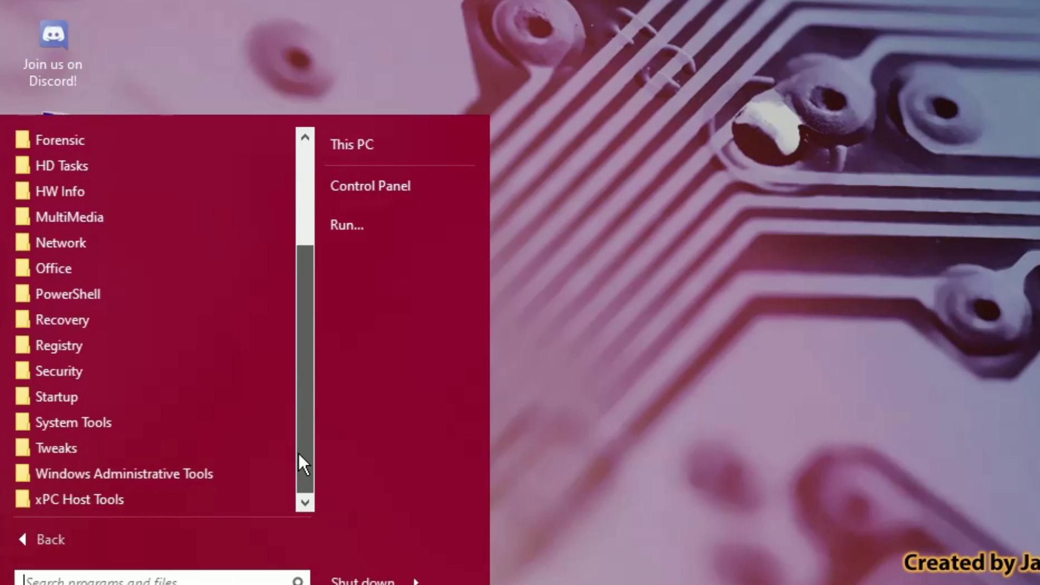
{"action": "left_click_drag", "start_coordinate": [298, 453], "coordinate": [300, 270]}
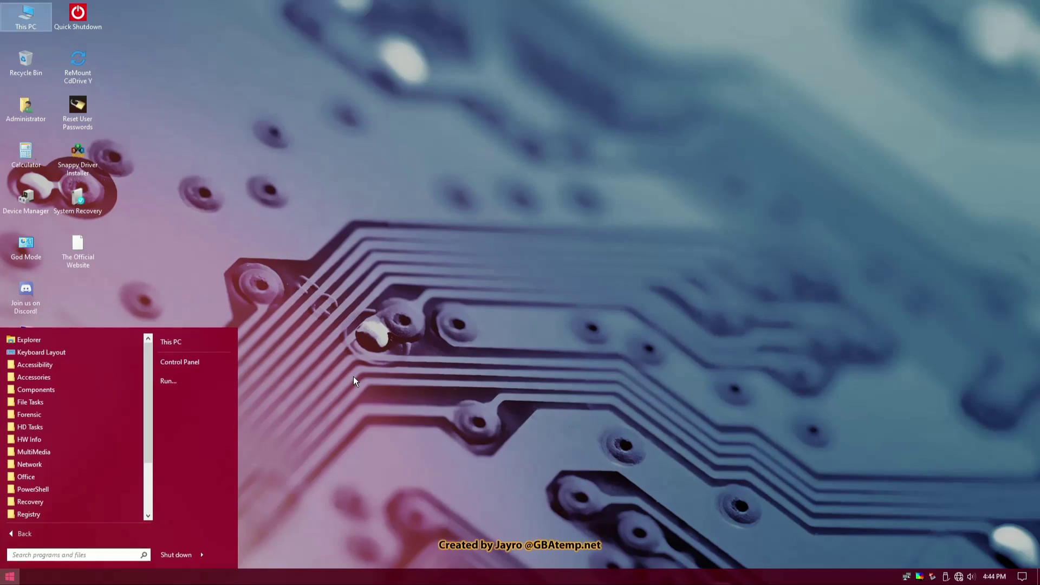
{"action": "left_click", "coordinate": [740, 461]}
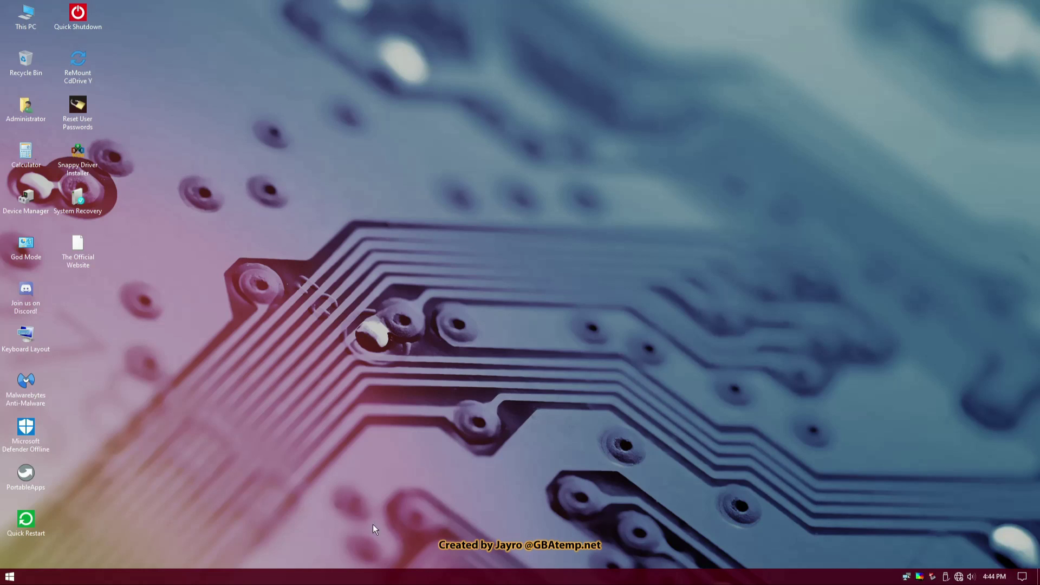
Open the PortableApps menu from the desktop and look through its Accessibility and BIOS + UEFI Utilities categories.
{"action": "double_click", "coordinate": [24, 474]}
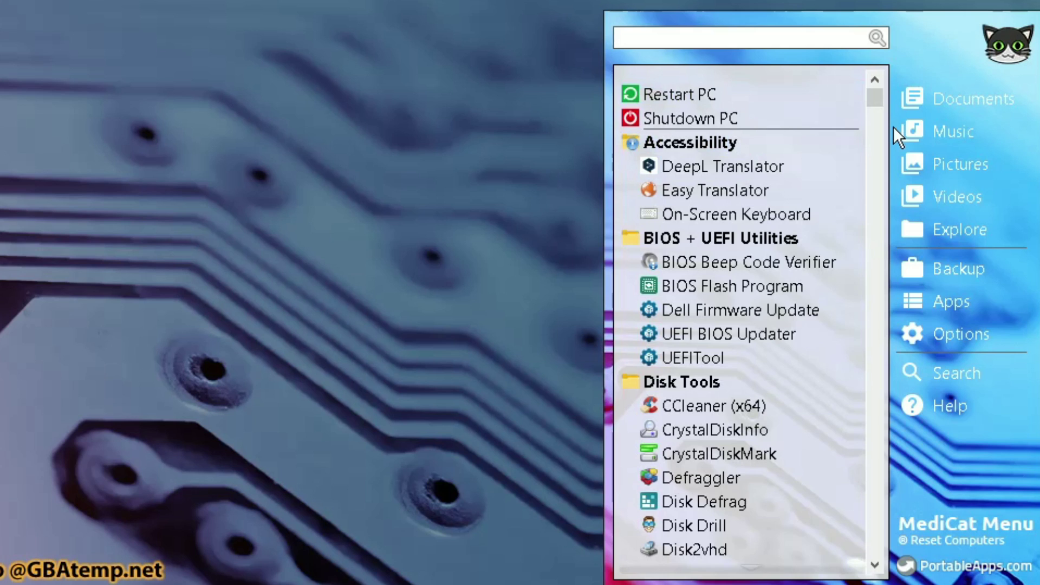
{"action": "left_click", "coordinate": [875, 562]}
{"action": "left_click", "coordinate": [875, 561]}
{"action": "left_click", "coordinate": [874, 562]}
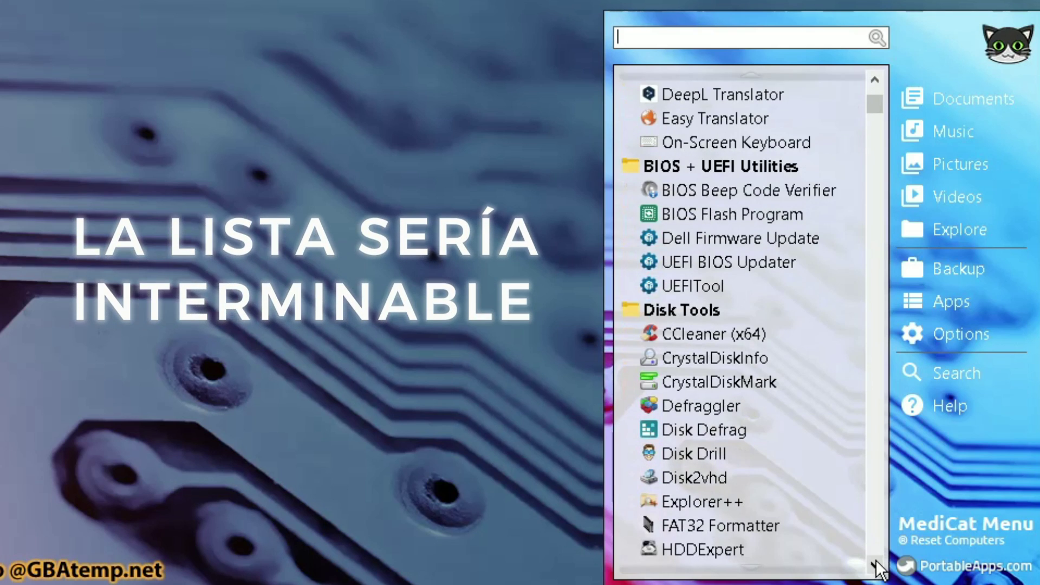
{"action": "left_click", "coordinate": [875, 562]}
{"action": "key", "text": "Down"}
{"action": "key", "text": "Down"}
{"action": "key", "text": "Down"}
{"action": "key", "text": "Down"}
{"action": "key", "text": "Down"}
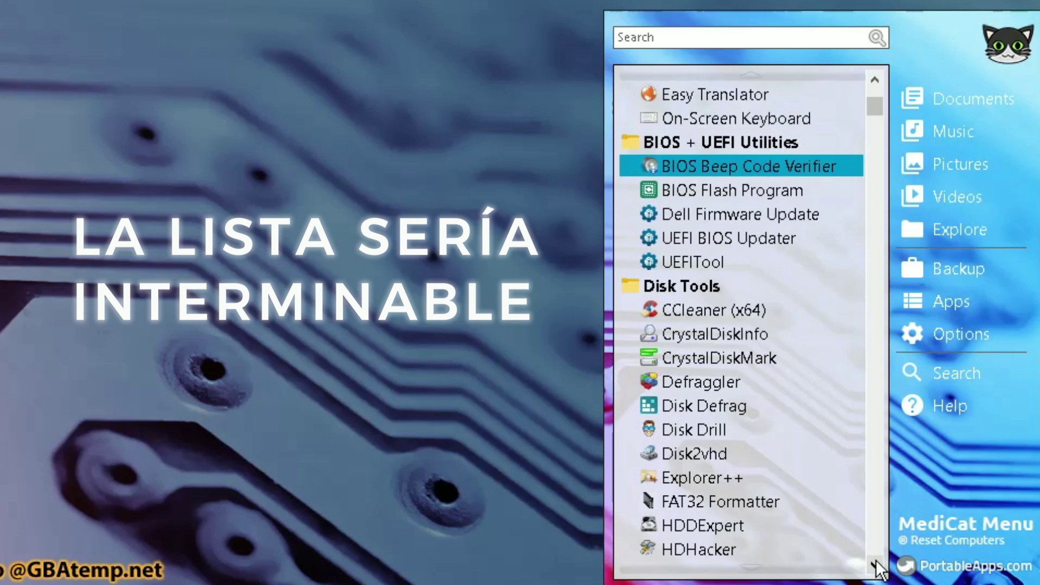
{"action": "key", "text": "Down"}
{"action": "key", "text": "Down"}
{"action": "key", "text": "Down"}
{"action": "key", "text": "Down"}
{"action": "key", "text": "Down"}
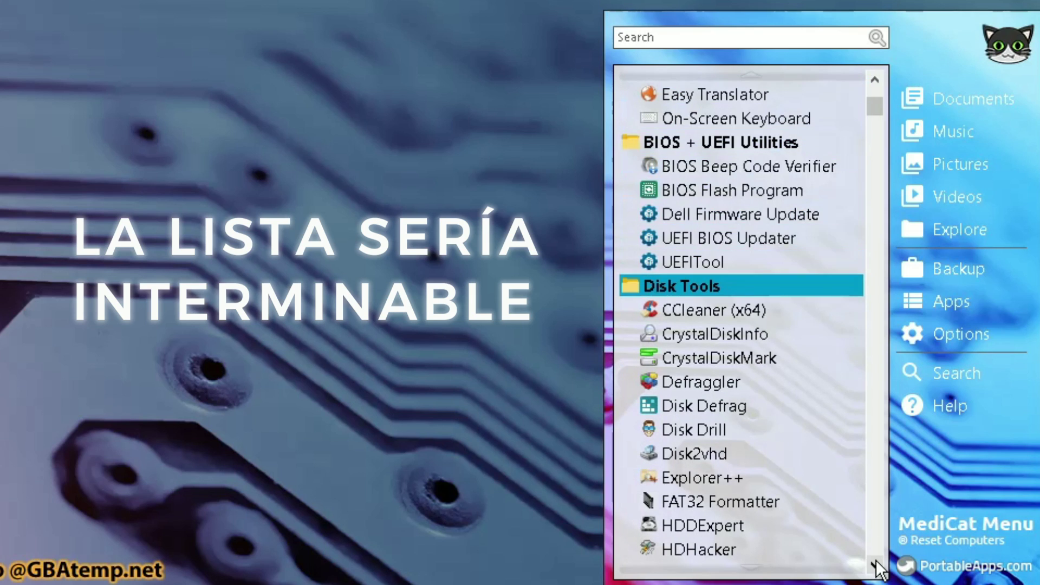
Look through the programs in the Disk Tools category of the portable apps list, from CCleaner to Wise Disk Cleaner.
{"action": "key", "text": "Down"}
{"action": "key", "text": "Down"}
{"action": "key", "text": "Down"}
{"action": "key", "text": "Down"}
{"action": "key", "text": "Down"}
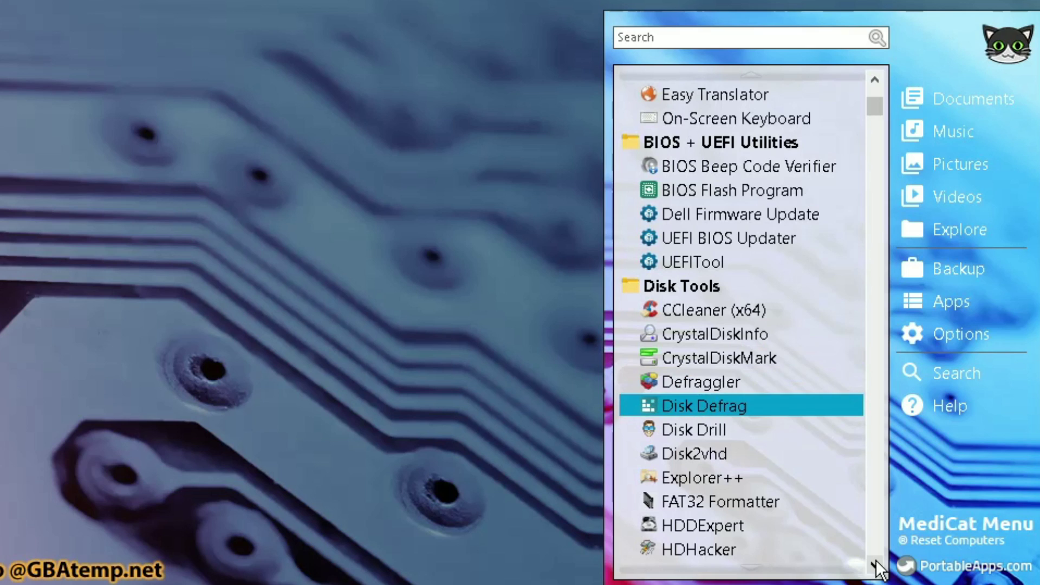
{"action": "key", "text": "Down"}
{"action": "key", "text": "Down"}
{"action": "key", "text": "Down"}
{"action": "key", "text": "Down"}
{"action": "key", "text": "Down"}
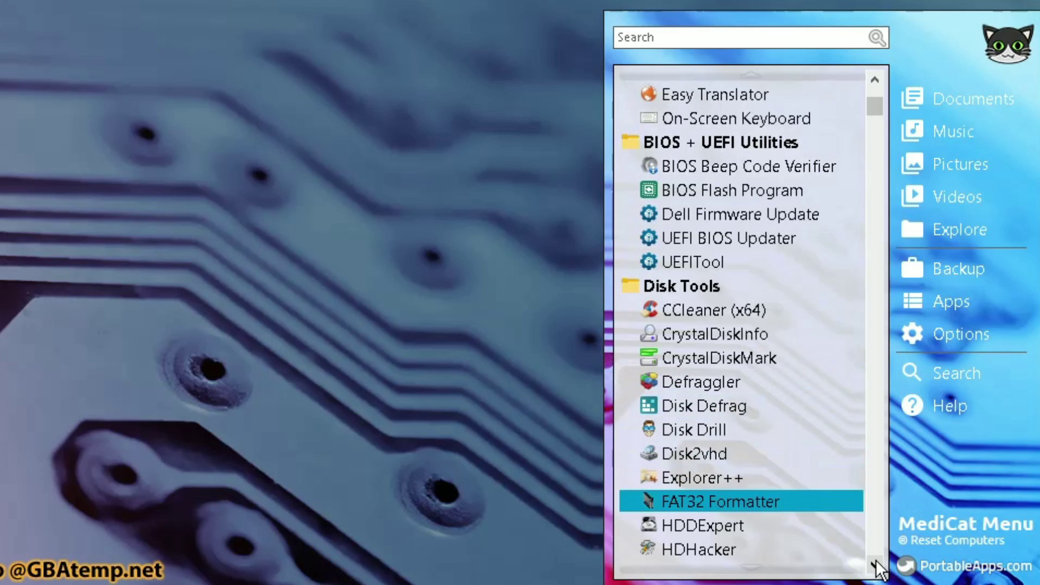
{"action": "key", "text": "Down"}
{"action": "key", "text": "Down"}
{"action": "key", "text": "Down"}
{"action": "key", "text": "Down"}
{"action": "key", "text": "Down"}
{"action": "key", "text": "Down"}
{"action": "key", "text": "Down"}
{"action": "key", "text": "Down"}
{"action": "key", "text": "Down"}
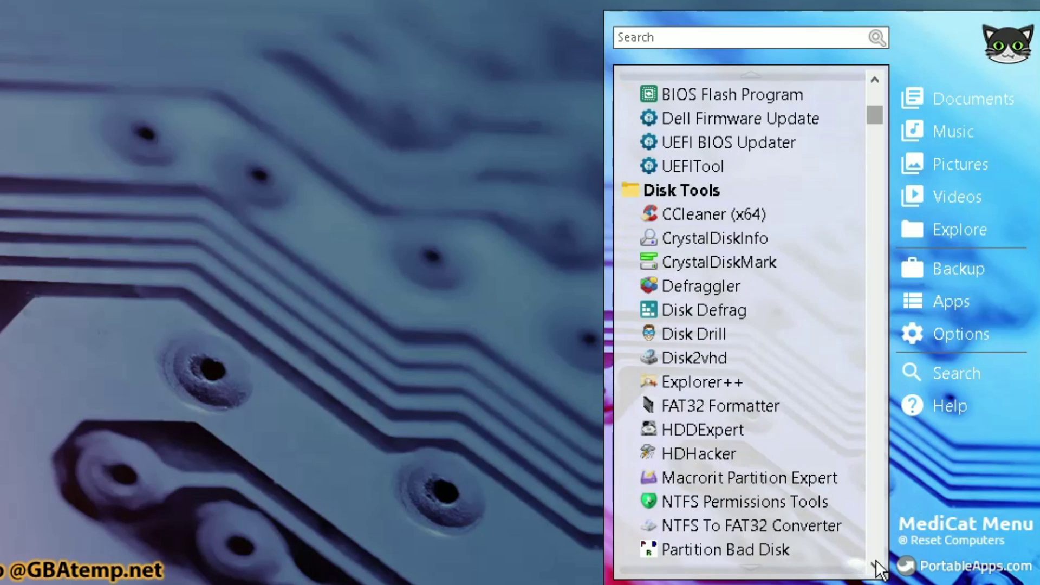
{"action": "key", "text": "Down"}
{"action": "key", "text": "Down"}
{"action": "key", "text": "Down"}
{"action": "key", "text": "Down"}
{"action": "key", "text": "Down"}
{"action": "key", "text": "Down"}
{"action": "key", "text": "Down"}
{"action": "key", "text": "Down"}
{"action": "key", "text": "Down"}
{"action": "key", "text": "Down"}
{"action": "key", "text": "Down"}
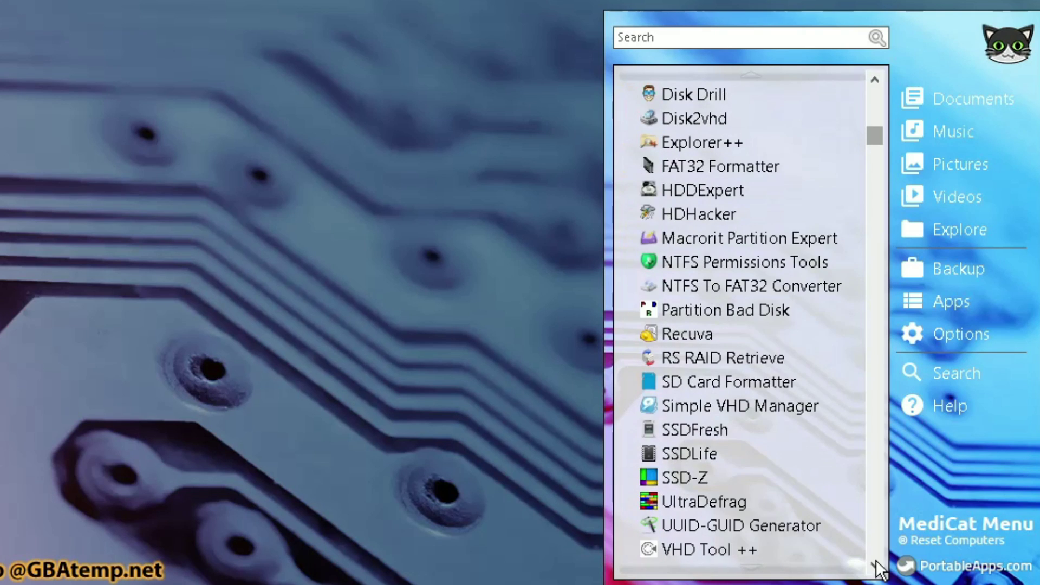
{"action": "key", "text": "Down"}
{"action": "key", "text": "Down"}
{"action": "key", "text": "Down"}
{"action": "key", "text": "Down"}
{"action": "key", "text": "Down"}
{"action": "key", "text": "Down"}
{"action": "key", "text": "Down"}
{"action": "key", "text": "Down"}
{"action": "key", "text": "Down"}
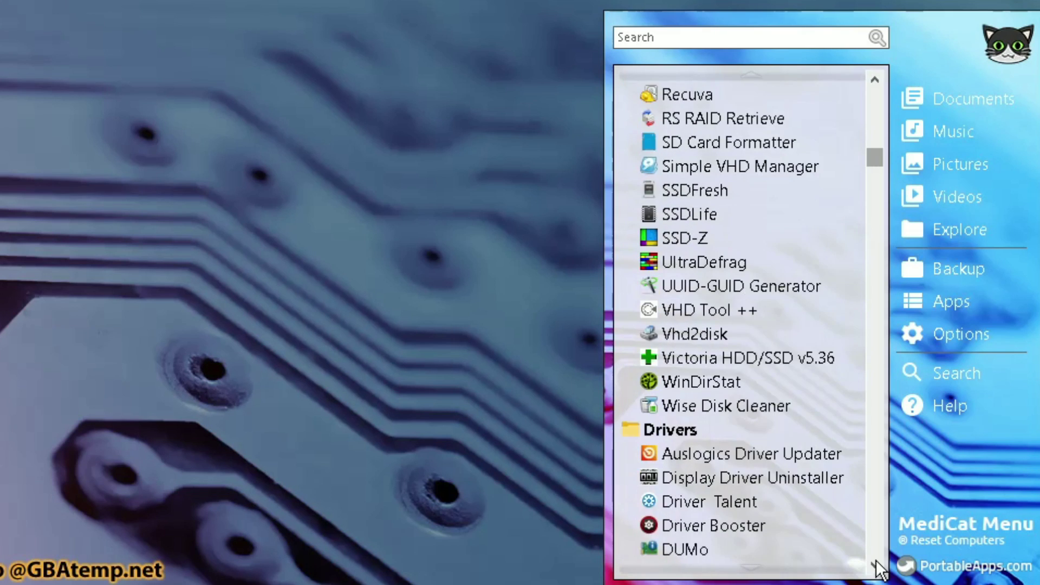
Look through the Drivers, Games, and Graphics and Pictures categories of the portable apps list.
{"action": "key", "text": "Down"}
{"action": "key", "text": "Down"}
{"action": "key", "text": "Down"}
{"action": "key", "text": "Down"}
{"action": "key", "text": "Down"}
{"action": "key", "text": "Down"}
{"action": "key", "text": "Down"}
{"action": "key", "text": "Down"}
{"action": "key", "text": "Down"}
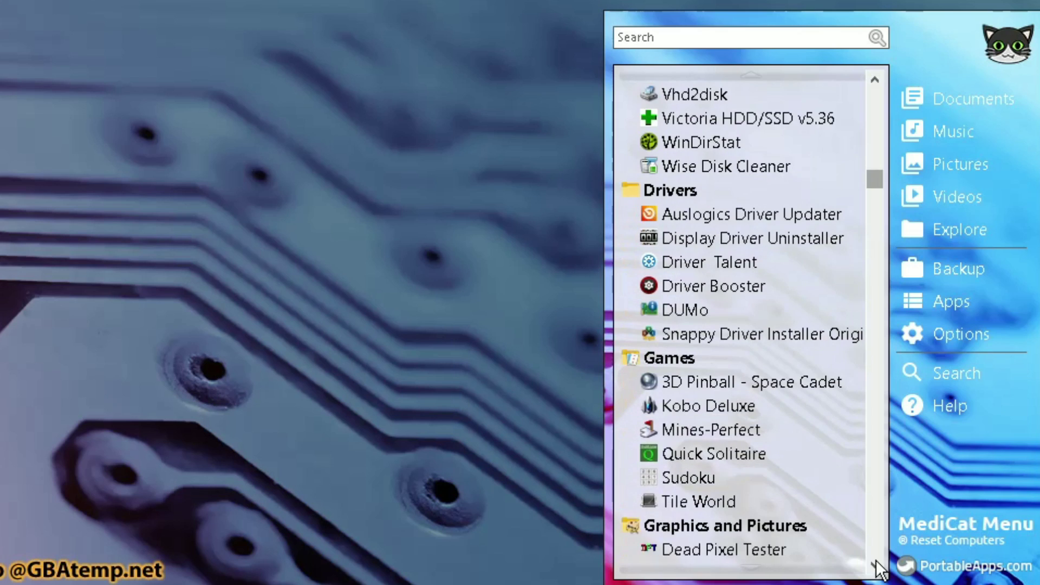
{"action": "key", "text": "Down"}
{"action": "key", "text": "Down"}
{"action": "key", "text": "Down"}
{"action": "key", "text": "Down"}
{"action": "key", "text": "Down"}
{"action": "key", "text": "Down"}
{"action": "key", "text": "Down"}
{"action": "key", "text": "Down"}
{"action": "key", "text": "Down"}
{"action": "key", "text": "Down"}
{"action": "key", "text": "Down"}
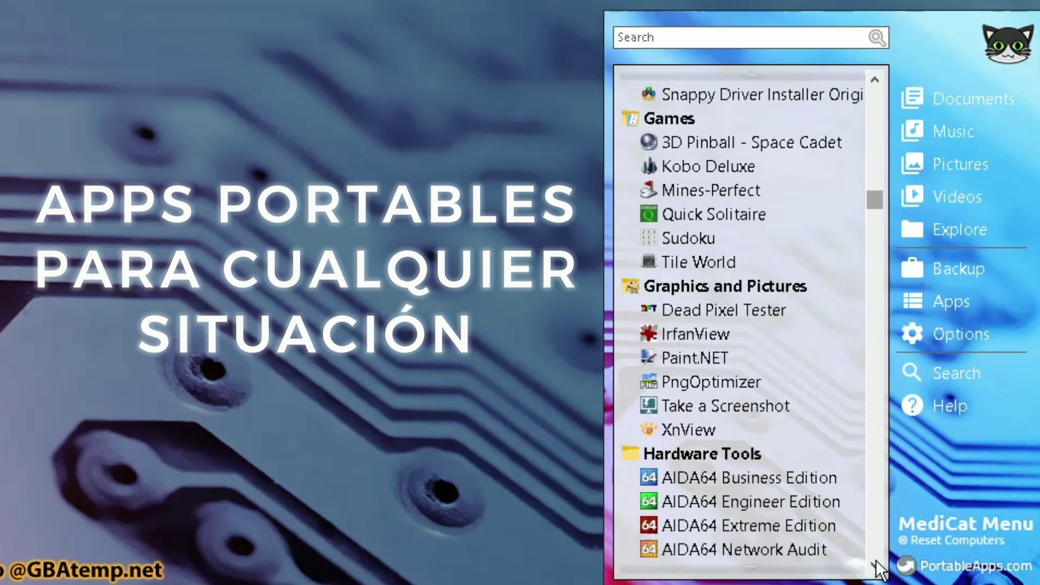
Examine the programs in the Hardware Tools and Imaging Tools categories of the portable apps list.
{"action": "key", "text": "Down"}
{"action": "key", "text": "Down"}
{"action": "key", "text": "Down"}
{"action": "key", "text": "Down"}
{"action": "key", "text": "Down"}
{"action": "key", "text": "Down"}
{"action": "key", "text": "Down"}
{"action": "key", "text": "Down"}
{"action": "key", "text": "Down"}
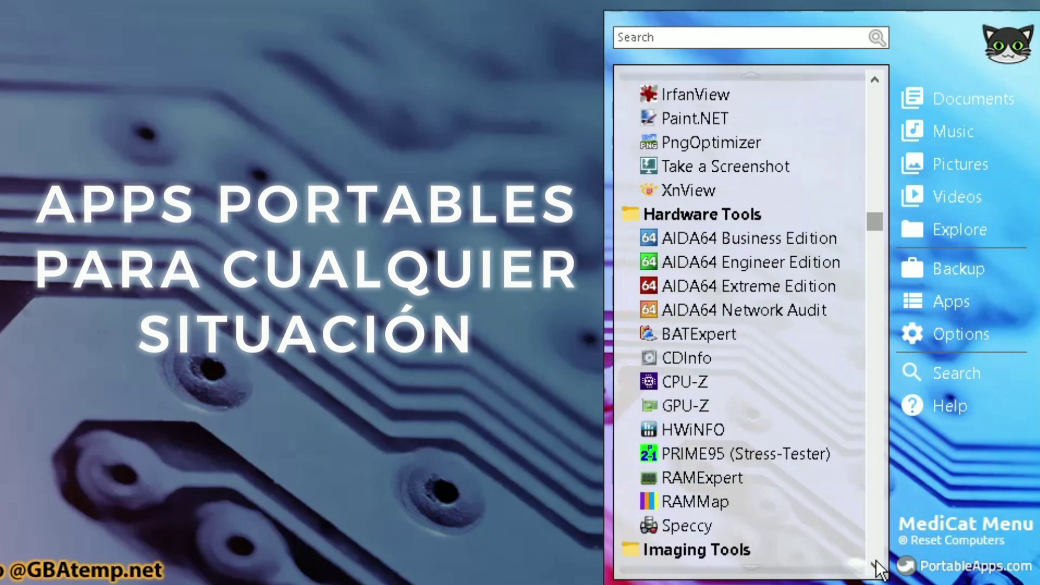
{"action": "key", "text": "Down"}
{"action": "key", "text": "Down"}
{"action": "key", "text": "Down"}
{"action": "key", "text": "Down"}
{"action": "key", "text": "Down"}
{"action": "key", "text": "Down"}
{"action": "key", "text": "Down"}
{"action": "key", "text": "Down"}
{"action": "key", "text": "Down"}
{"action": "key", "text": "Down"}
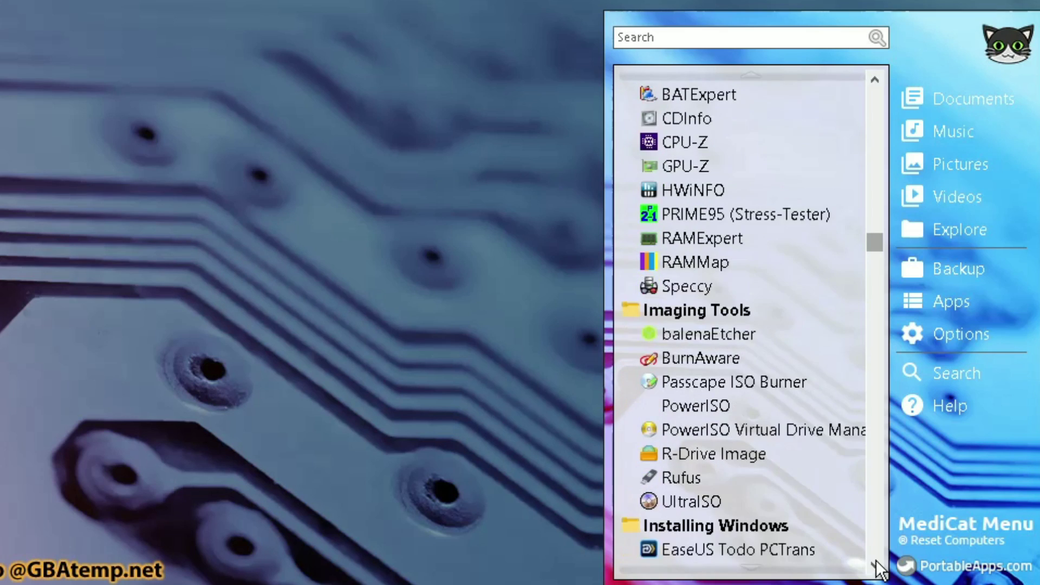
Browse the Installing Windows and Internet categories of the portable apps list.
{"action": "key", "text": "Down"}
{"action": "key", "text": "Down"}
{"action": "key", "text": "Down"}
{"action": "key", "text": "Down"}
{"action": "key", "text": "Down"}
{"action": "key", "text": "Down"}
{"action": "key", "text": "Down"}
{"action": "key", "text": "Down"}
{"action": "key", "text": "Down"}
{"action": "key", "text": "Down"}
{"action": "key", "text": "Down"}
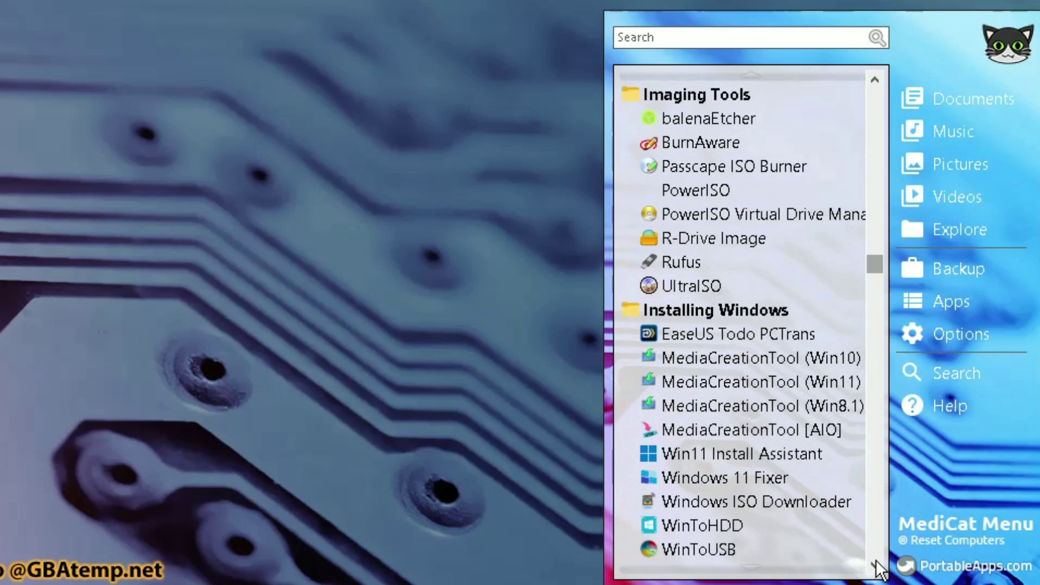
{"action": "key", "text": "Down"}
{"action": "key", "text": "Down"}
{"action": "key", "text": "Down"}
{"action": "key", "text": "Down"}
{"action": "key", "text": "Down"}
{"action": "key", "text": "Down"}
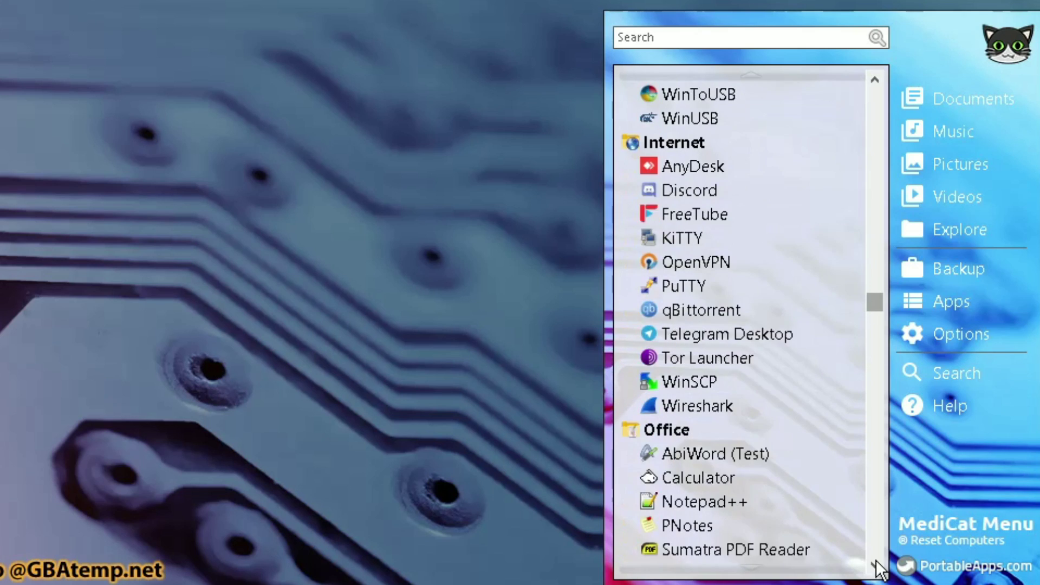
Look through the Office category of the portable apps list and on to the start of Ransomware Decryption.
{"action": "key", "text": "Down"}
{"action": "key", "text": "Down"}
{"action": "key", "text": "Down"}
{"action": "key", "text": "Down"}
{"action": "key", "text": "Down"}
{"action": "key", "text": "Down"}
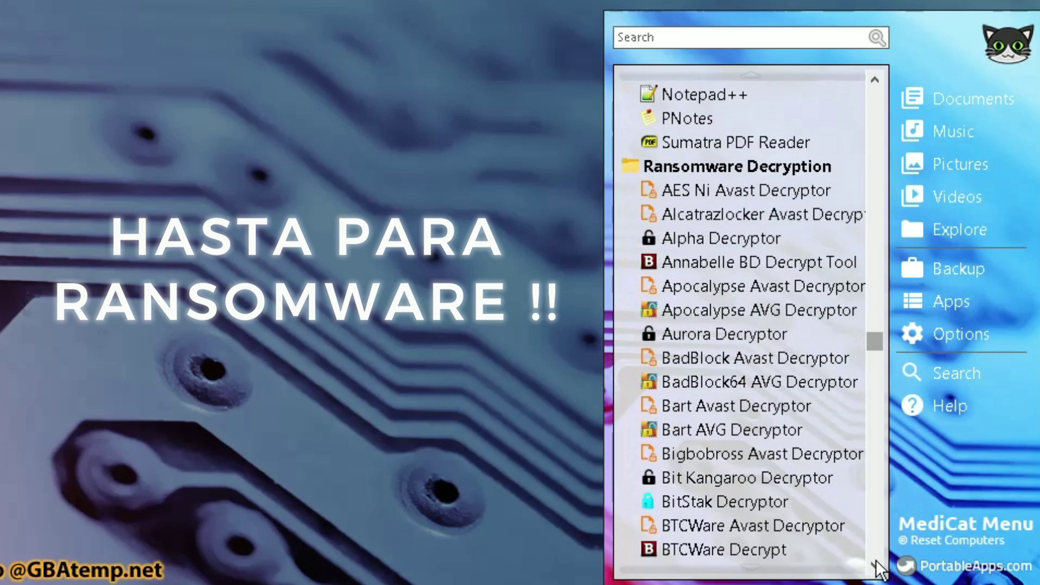
Examine the Ransomware Decryption tools in the portable apps list, from BTCWare Decryptor to GandCrab Avast Decryptor.
{"action": "left_click", "coordinate": [877, 566]}
{"action": "left_click", "coordinate": [877, 567]}
{"action": "left_click", "coordinate": [877, 566]}
{"action": "left_click", "coordinate": [876, 566]}
{"action": "left_click", "coordinate": [877, 566]}
{"action": "left_click", "coordinate": [876, 566]}
{"action": "left_click", "coordinate": [876, 566]}
{"action": "left_click", "coordinate": [876, 566]}
{"action": "left_click", "coordinate": [877, 567]}
{"action": "left_click", "coordinate": [877, 566]}
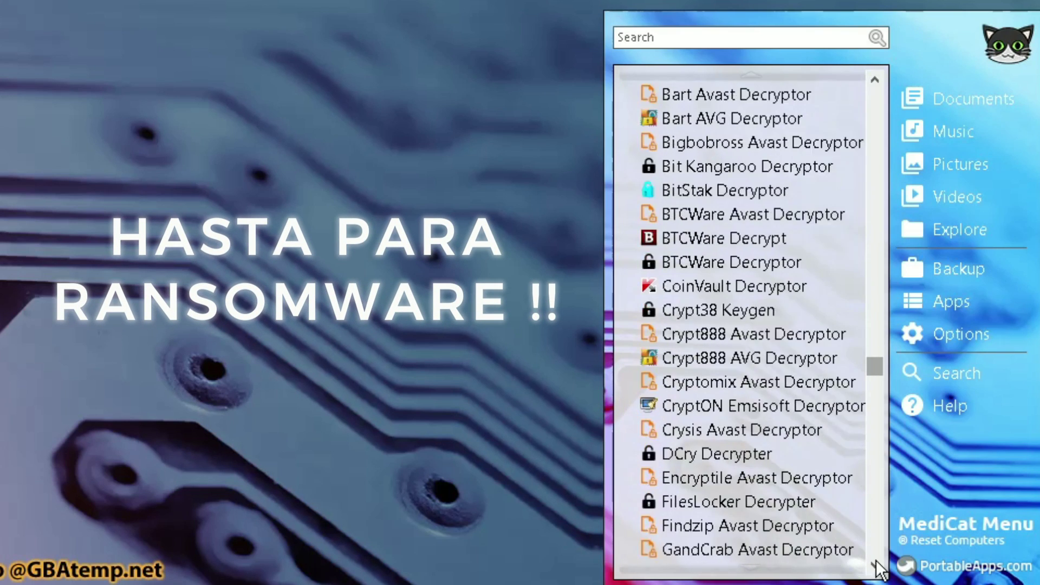
Browse the rest of the portable apps list through to XN Resource Editor, and close the MediCat menu.
{"action": "left_click", "coordinate": [876, 566]}
{"action": "left_click", "coordinate": [877, 566]}
{"action": "left_click", "coordinate": [876, 566]}
{"action": "left_click", "coordinate": [877, 567]}
{"action": "left_click", "coordinate": [877, 566]}
{"action": "left_click", "coordinate": [877, 566]}
{"action": "left_click", "coordinate": [877, 566]}
{"action": "left_click", "coordinate": [876, 566]}
{"action": "left_click", "coordinate": [876, 567]}
{"action": "left_click", "coordinate": [876, 567]}
{"action": "left_click", "coordinate": [876, 567]}
{"action": "left_click", "coordinate": [877, 567]}
{"action": "left_click", "coordinate": [877, 567]}
{"action": "left_click", "coordinate": [877, 566]}
{"action": "left_click", "coordinate": [877, 566]}
{"action": "left_click", "coordinate": [877, 566]}
{"action": "left_click", "coordinate": [877, 566]}
{"action": "left_click", "coordinate": [877, 567]}
{"action": "left_click", "coordinate": [877, 566]}
{"action": "left_click", "coordinate": [877, 566]}
{"action": "left_click", "coordinate": [877, 566]}
{"action": "left_click", "coordinate": [876, 566]}
{"action": "left_click", "coordinate": [876, 566]}
{"action": "left_click", "coordinate": [877, 567]}
{"action": "left_click", "coordinate": [877, 566]}
{"action": "left_click", "coordinate": [877, 566]}
{"action": "left_click", "coordinate": [876, 566]}
{"action": "left_click", "coordinate": [877, 566]}
{"action": "left_click", "coordinate": [877, 567]}
{"action": "left_click", "coordinate": [877, 566]}
{"action": "left_click", "coordinate": [876, 567]}
{"action": "left_click", "coordinate": [876, 566]}
{"action": "left_click", "coordinate": [876, 566]}
{"action": "left_click", "coordinate": [876, 567]}
{"action": "left_click", "coordinate": [876, 566]}
{"action": "left_click", "coordinate": [877, 567]}
{"action": "left_click", "coordinate": [876, 566]}
{"action": "left_click", "coordinate": [877, 566]}
{"action": "left_click", "coordinate": [877, 566]}
{"action": "left_click", "coordinate": [877, 566]}
{"action": "left_click", "coordinate": [876, 567]}
{"action": "left_click", "coordinate": [877, 566]}
{"action": "left_click", "coordinate": [876, 566]}
{"action": "left_click", "coordinate": [876, 566]}
{"action": "left_click", "coordinate": [877, 566]}
{"action": "left_click", "coordinate": [877, 566]}
{"action": "left_click", "coordinate": [877, 566]}
{"action": "left_click", "coordinate": [877, 566]}
{"action": "left_click", "coordinate": [877, 566]}
{"action": "left_click", "coordinate": [876, 566]}
{"action": "left_click", "coordinate": [876, 566]}
{"action": "left_click", "coordinate": [877, 567]}
{"action": "left_click", "coordinate": [877, 566]}
{"action": "left_click", "coordinate": [876, 567]}
{"action": "left_click", "coordinate": [877, 566]}
{"action": "left_click", "coordinate": [877, 566]}
{"action": "left_click", "coordinate": [877, 566]}
{"action": "left_click", "coordinate": [877, 566]}
{"action": "left_click", "coordinate": [877, 566]}
{"action": "left_click", "coordinate": [877, 567]}
{"action": "left_click", "coordinate": [877, 566]}
{"action": "left_click", "coordinate": [876, 566]}
{"action": "left_click", "coordinate": [877, 566]}
{"action": "left_click", "coordinate": [876, 566]}
{"action": "left_click", "coordinate": [877, 567]}
{"action": "left_click", "coordinate": [877, 567]}
{"action": "left_click", "coordinate": [877, 566]}
{"action": "left_click", "coordinate": [876, 566]}
{"action": "left_click", "coordinate": [877, 567]}
{"action": "left_click", "coordinate": [877, 566]}
{"action": "left_click", "coordinate": [876, 566]}
{"action": "left_click", "coordinate": [876, 566]}
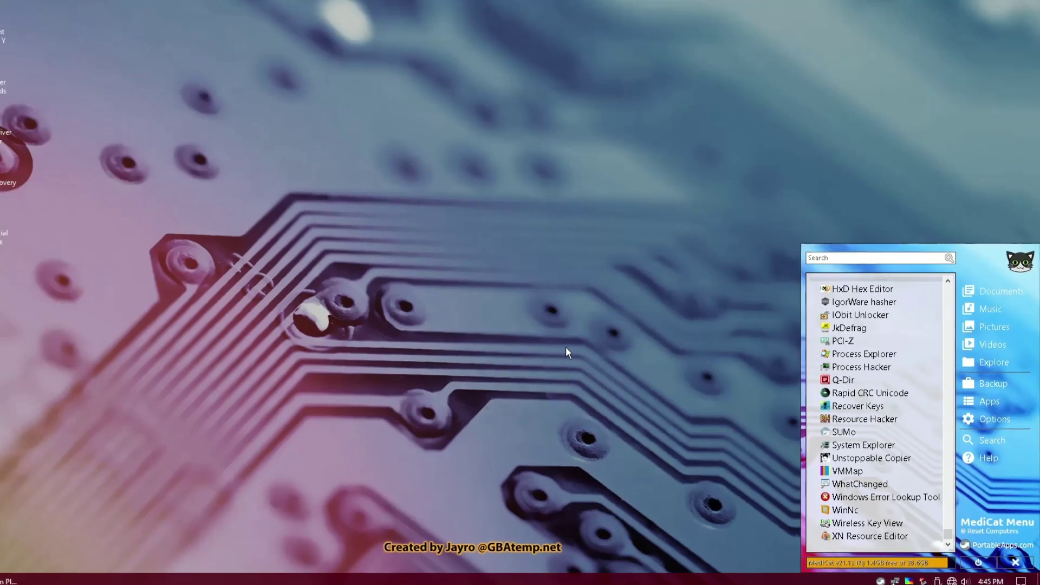
{"action": "left_click", "coordinate": [606, 361]}
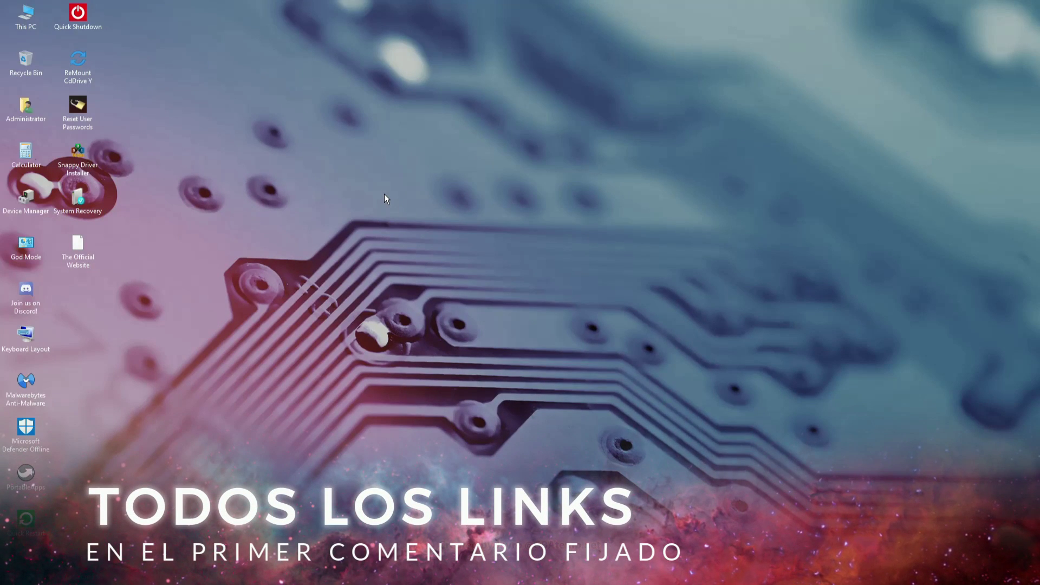